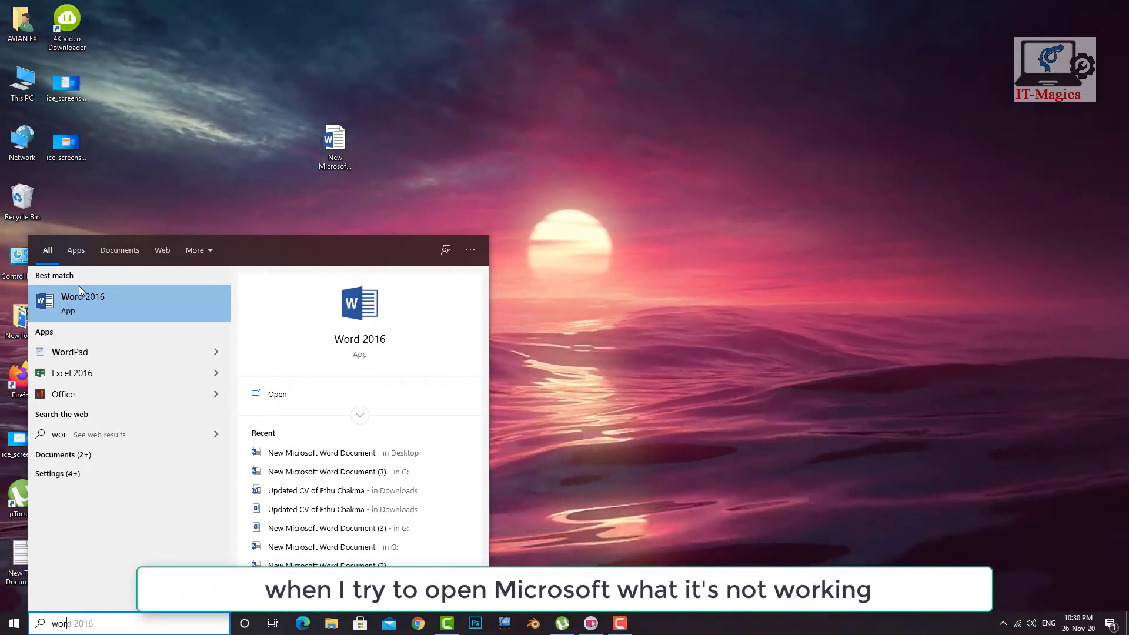
Step: Launch Word 2016 from the Start search results and see that it fails to open
left_click(79, 285)
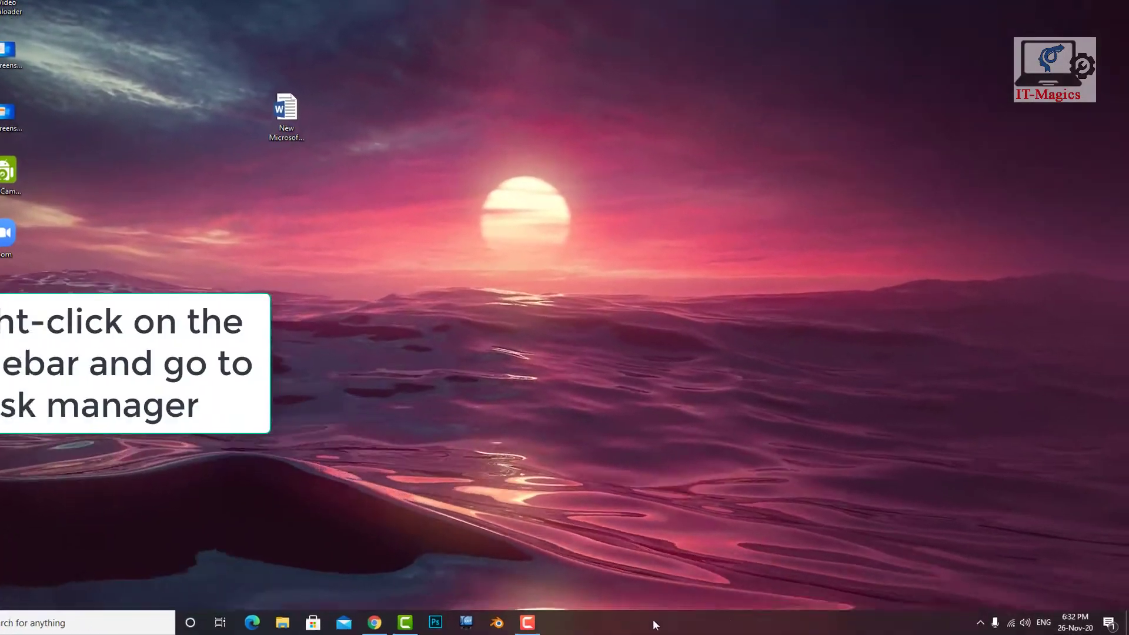
Step: Open Task Manager from the taskbar menu and expand it to the More details view
right_click(679, 619)
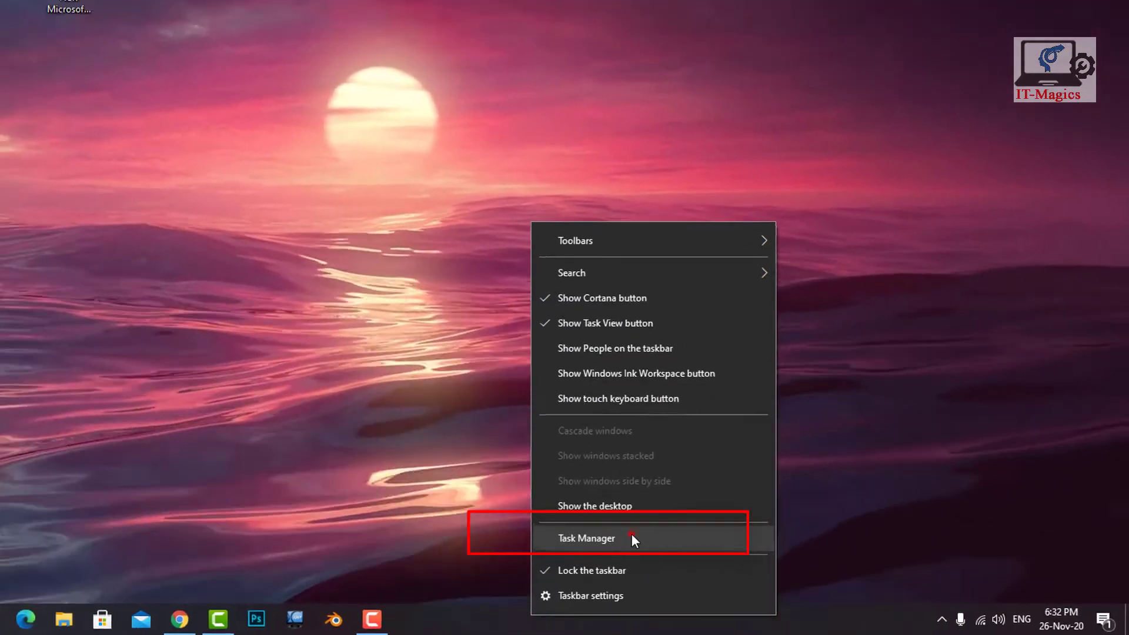
left_click(597, 532)
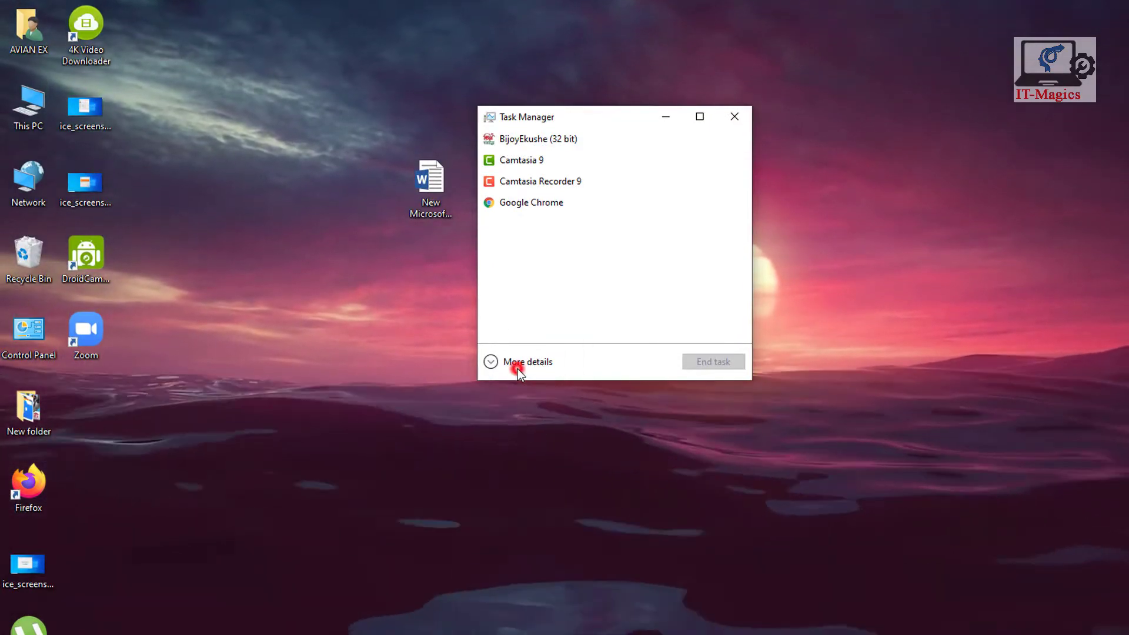
left_click(517, 368)
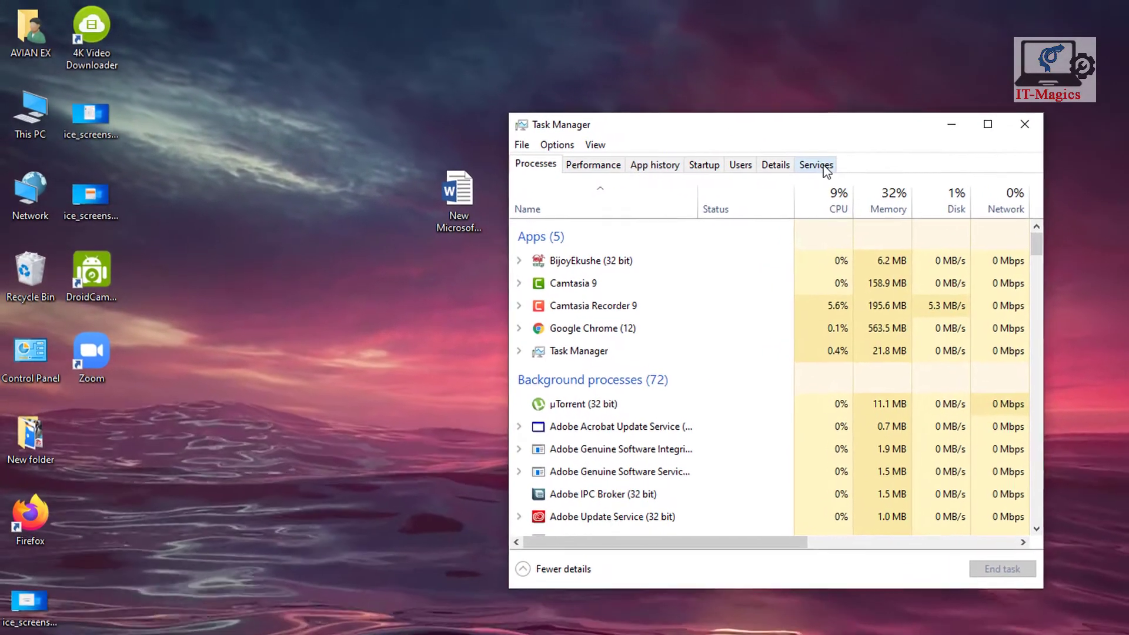
Step: On the Services tab, scroll to the VSS service and bring up its context menu
left_click(776, 156)
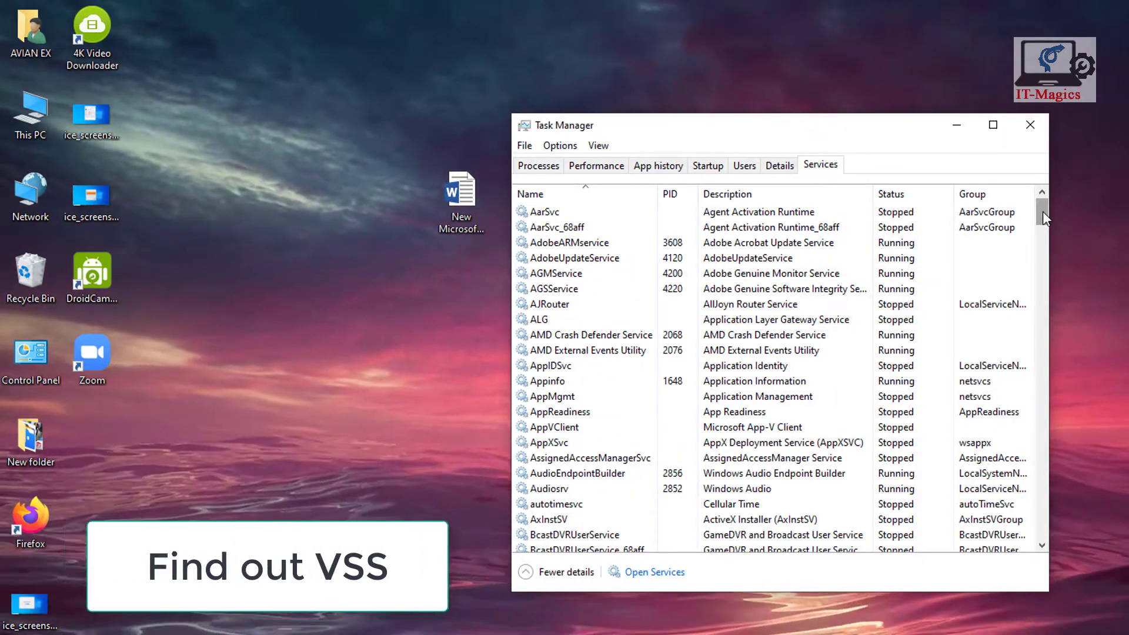
left_click_drag(1042, 211, 1042, 486)
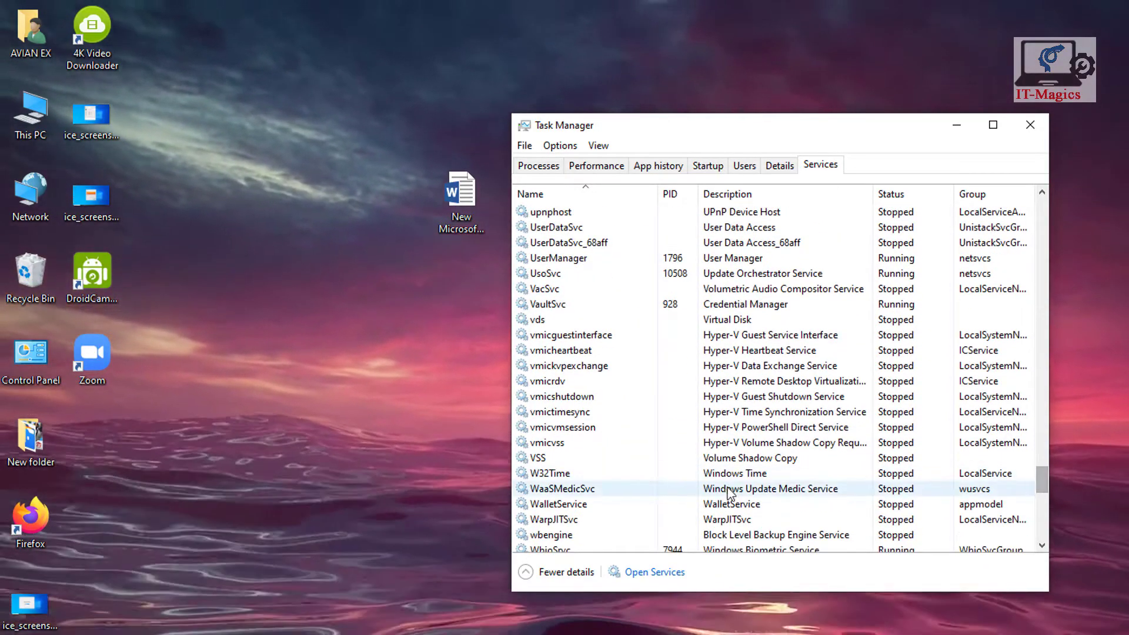
left_click(558, 460)
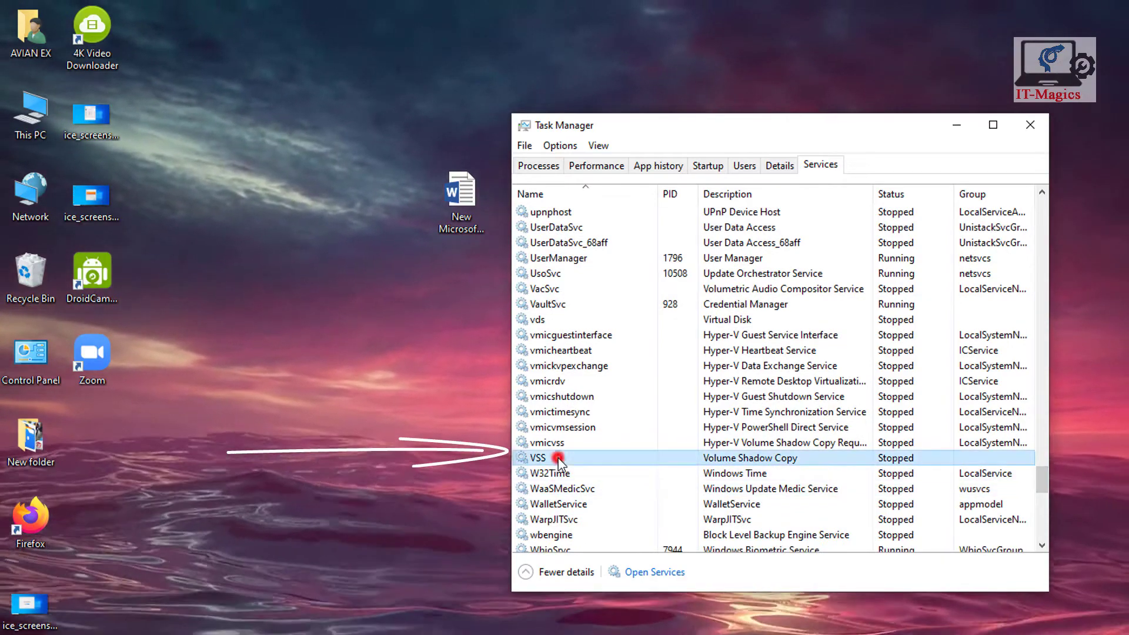
right_click(563, 463)
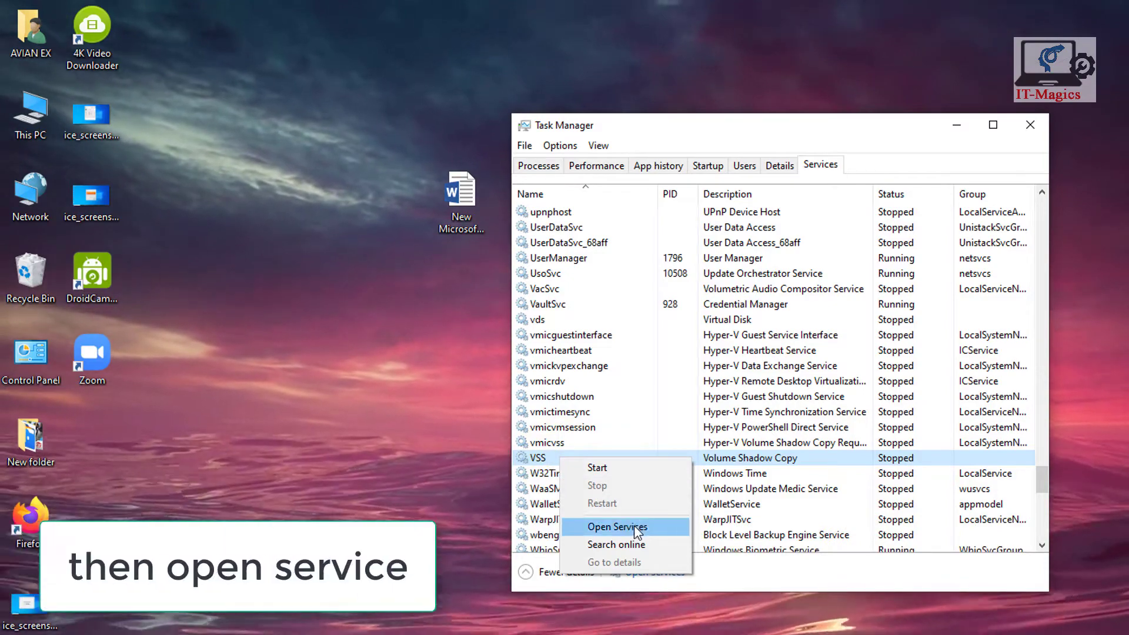
Step: Open the Services console, scroll to Print Spooler and bring up its context menu
left_click(640, 528)
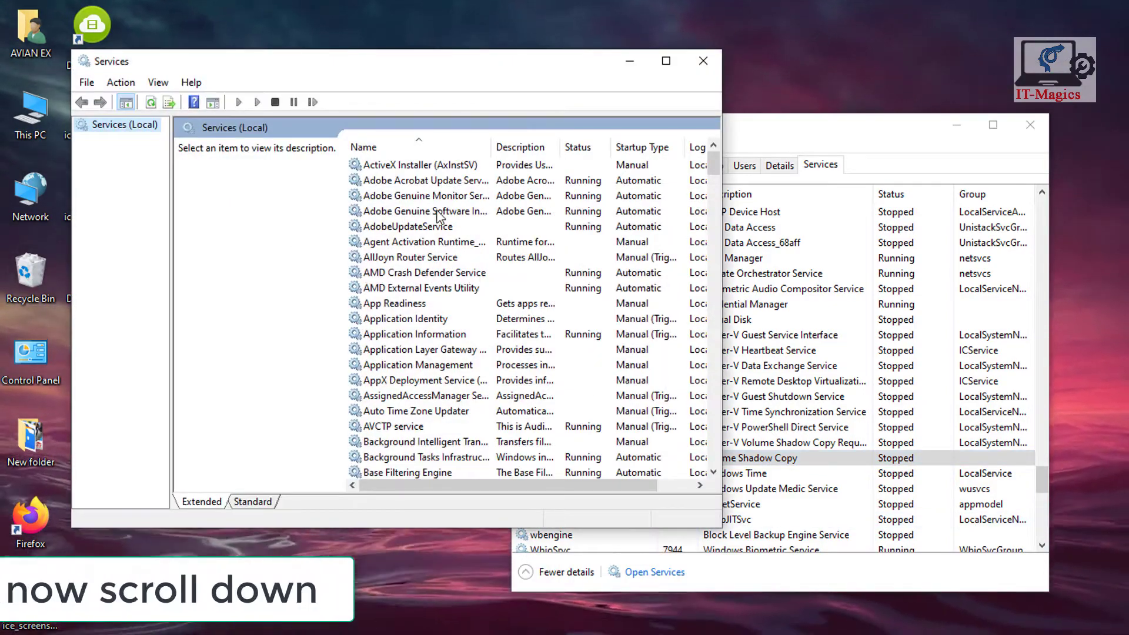
left_click(715, 167)
left_click_drag(715, 167, 698, 330)
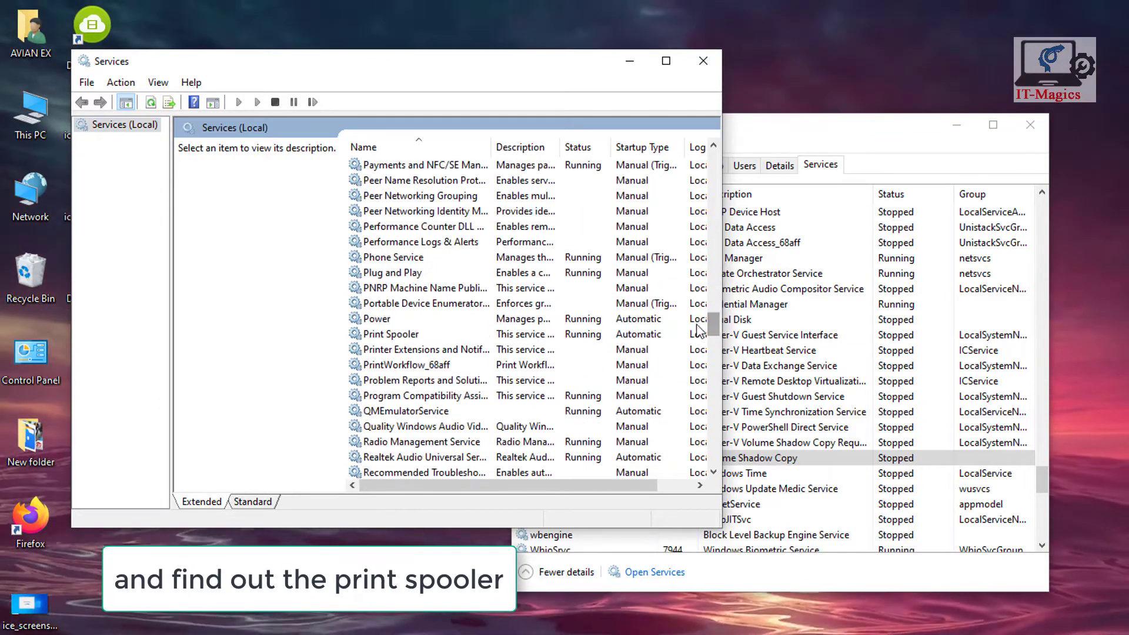
left_click(403, 338)
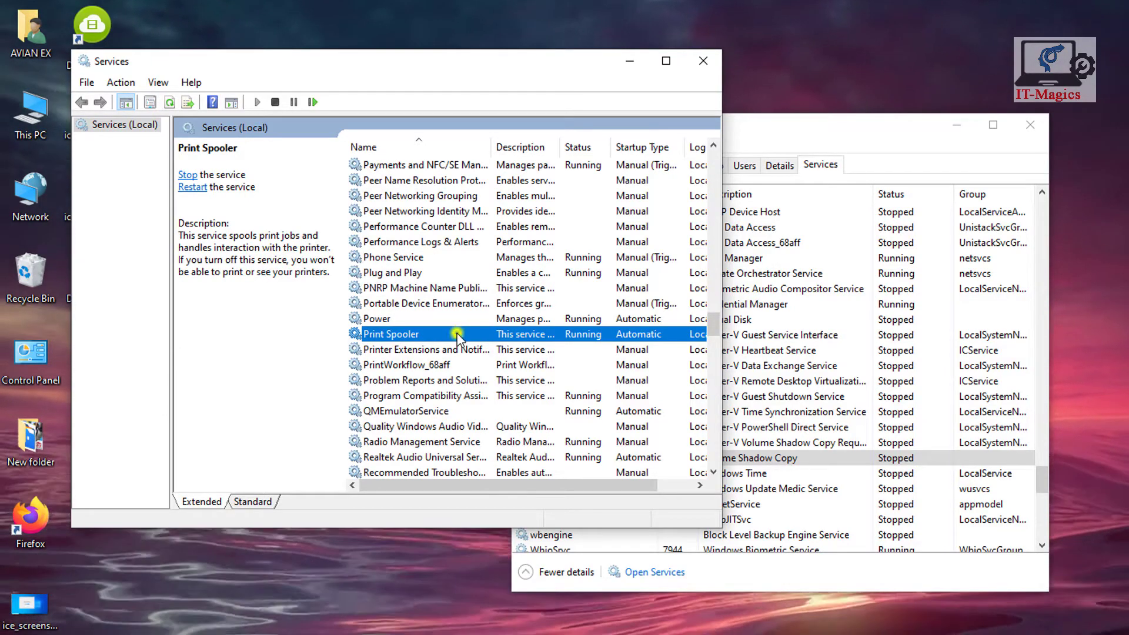
right_click(458, 339)
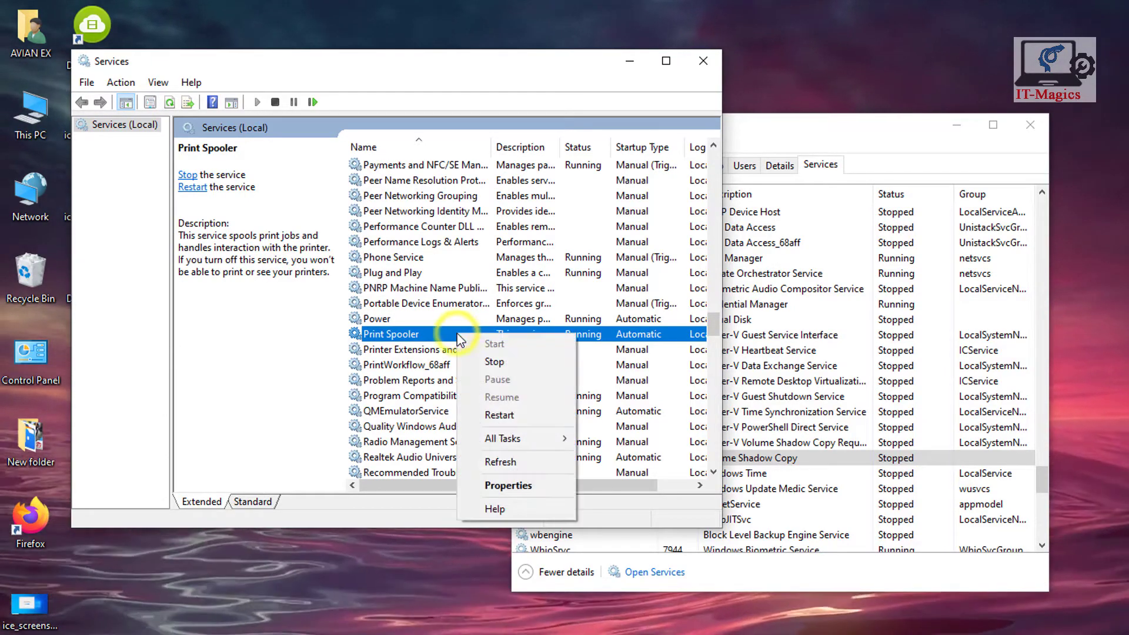
Step: In Print Spooler Properties, set Startup type to Manual, then apply and confirm
left_click(518, 488)
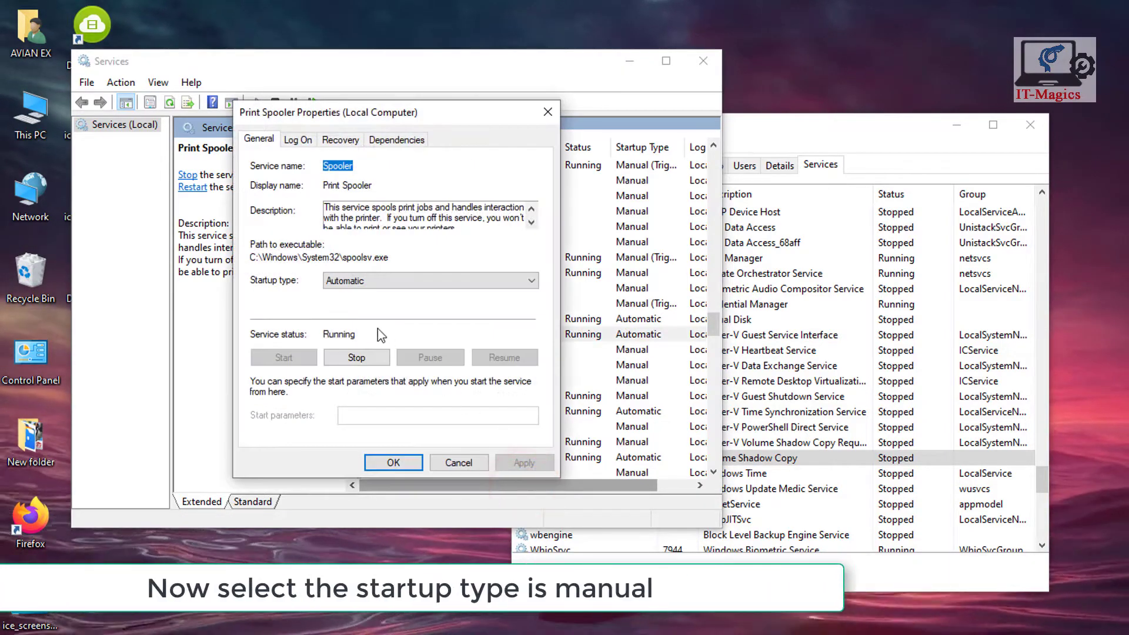
left_click(373, 282)
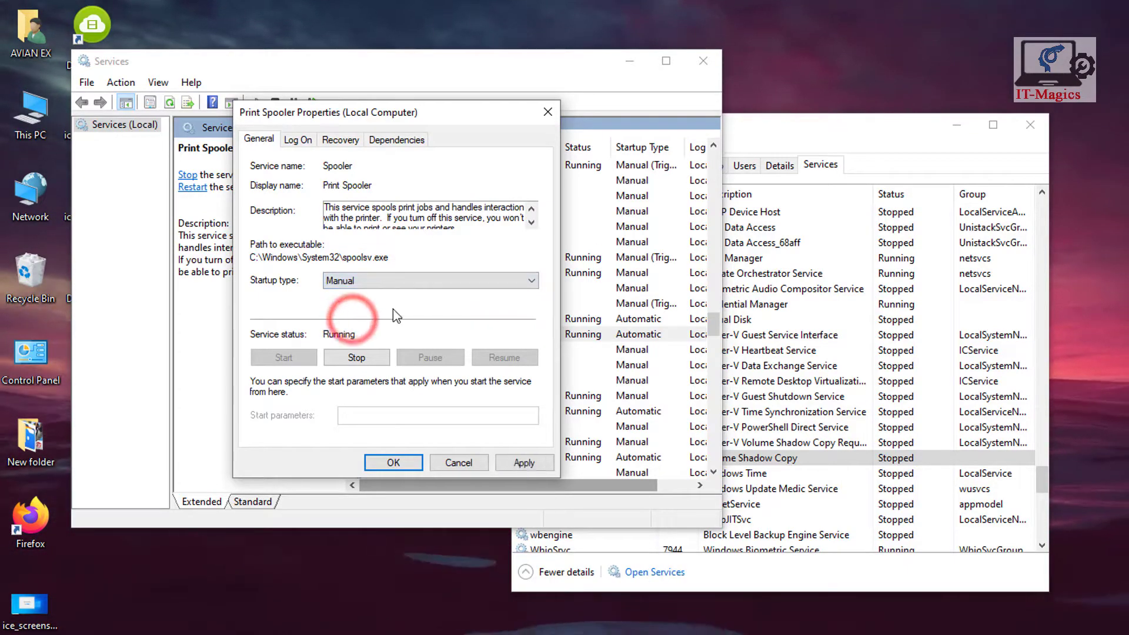
left_click(524, 463)
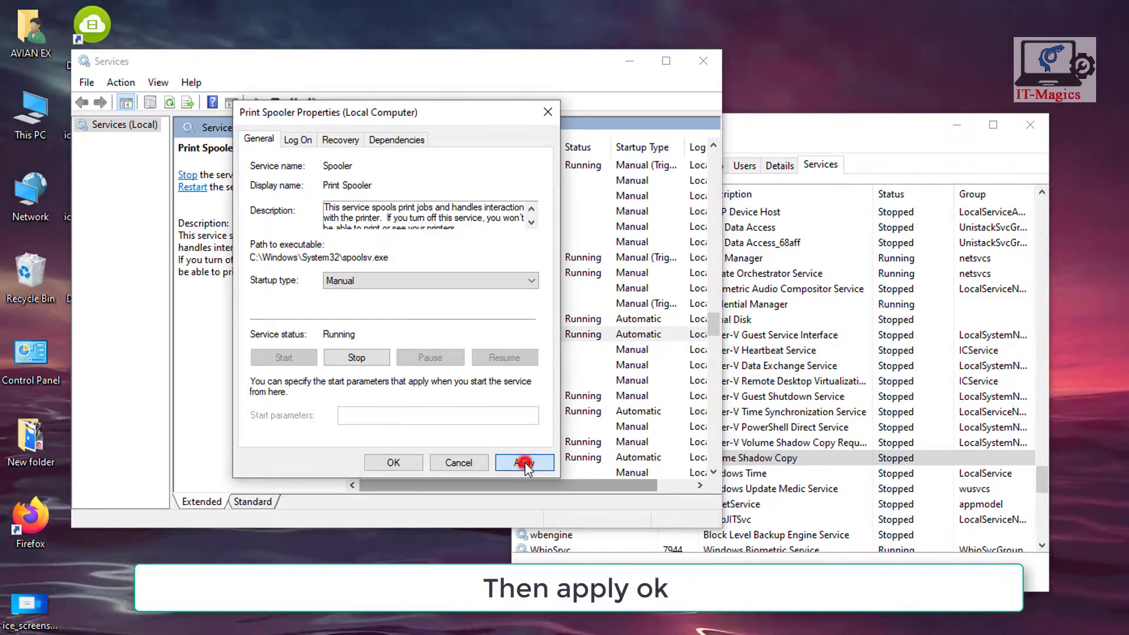
left_click(394, 464)
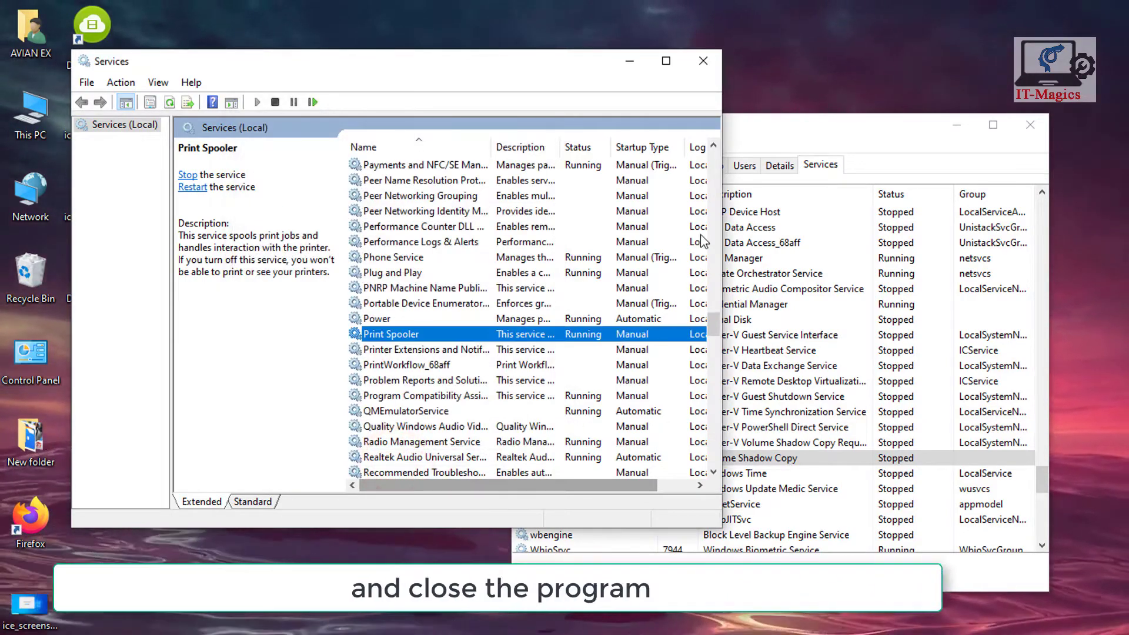
Step: Close Services and Task Manager, then restart Windows from the Start menu's Power options
left_click(703, 61)
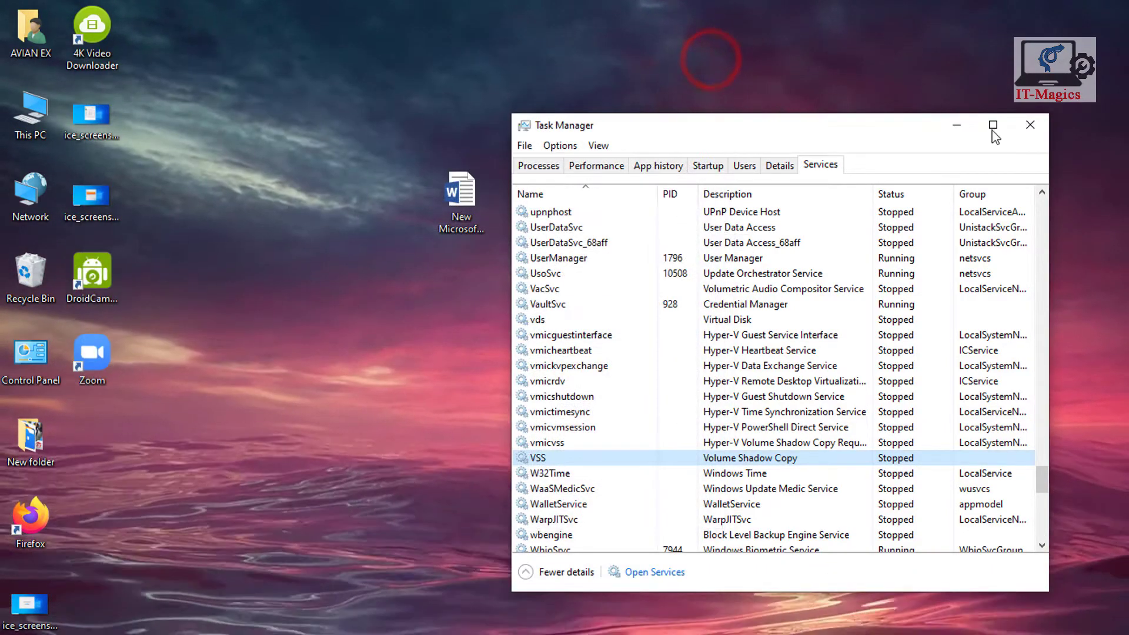
left_click(1030, 124)
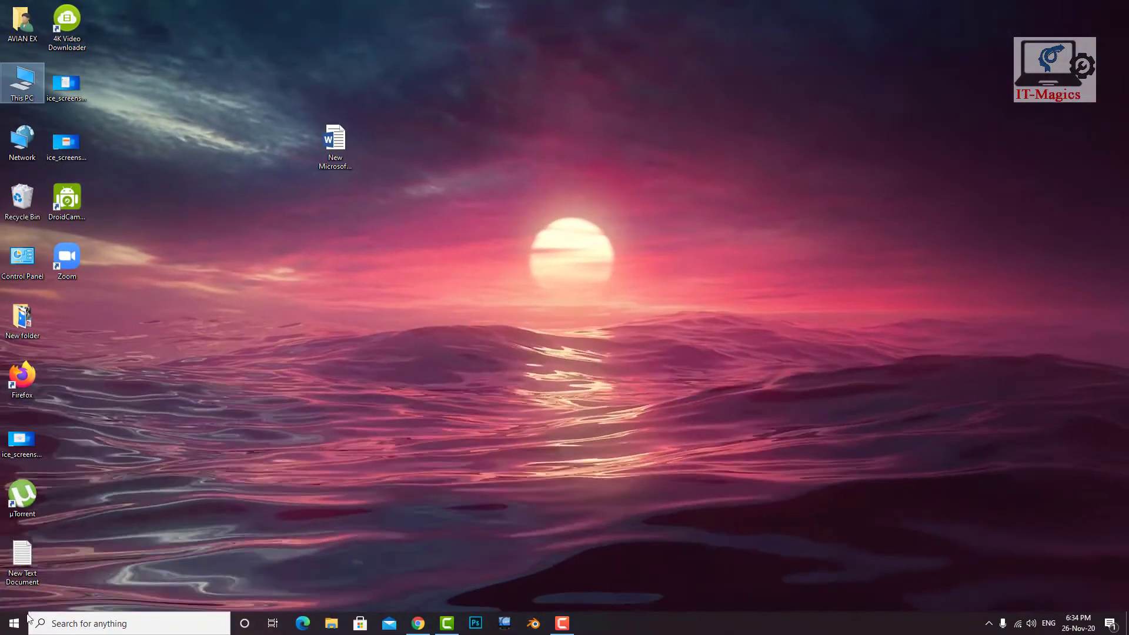
left_click(16, 634)
mouse_move(16, 602)
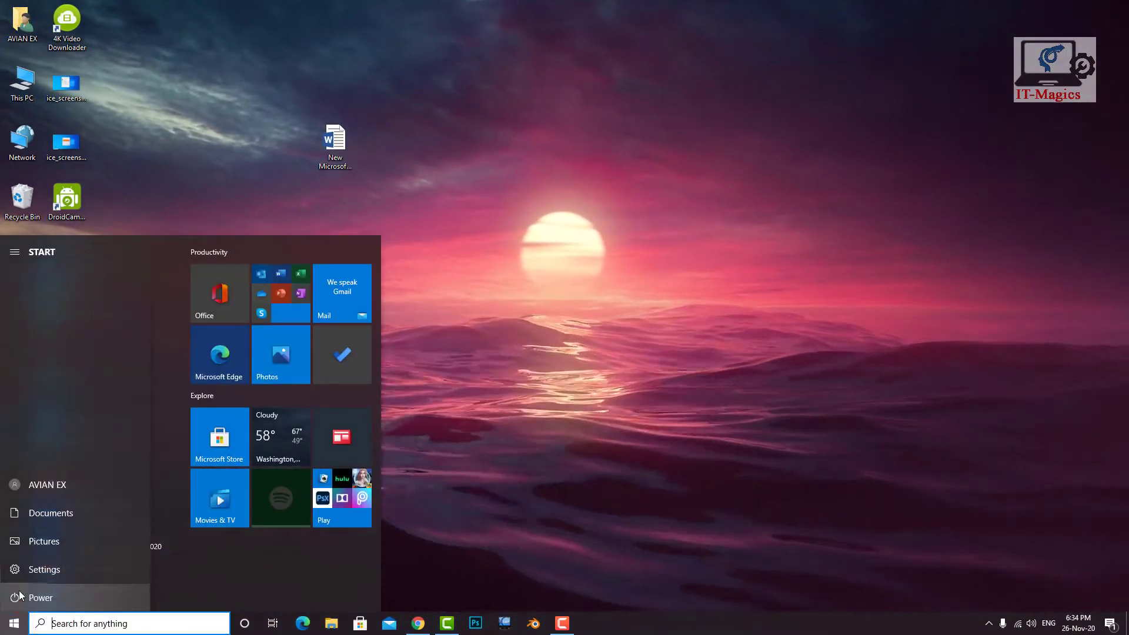
left_click(41, 599)
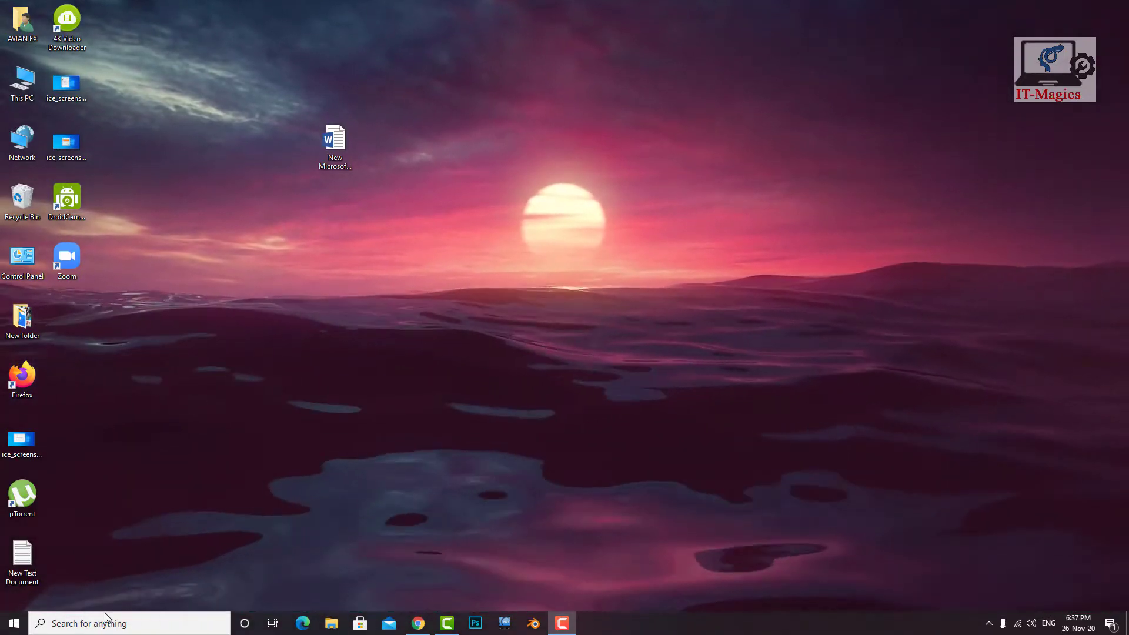
Step: Search 'control' to launch Control Panel and switch its View by setting to Category
left_click(92, 624)
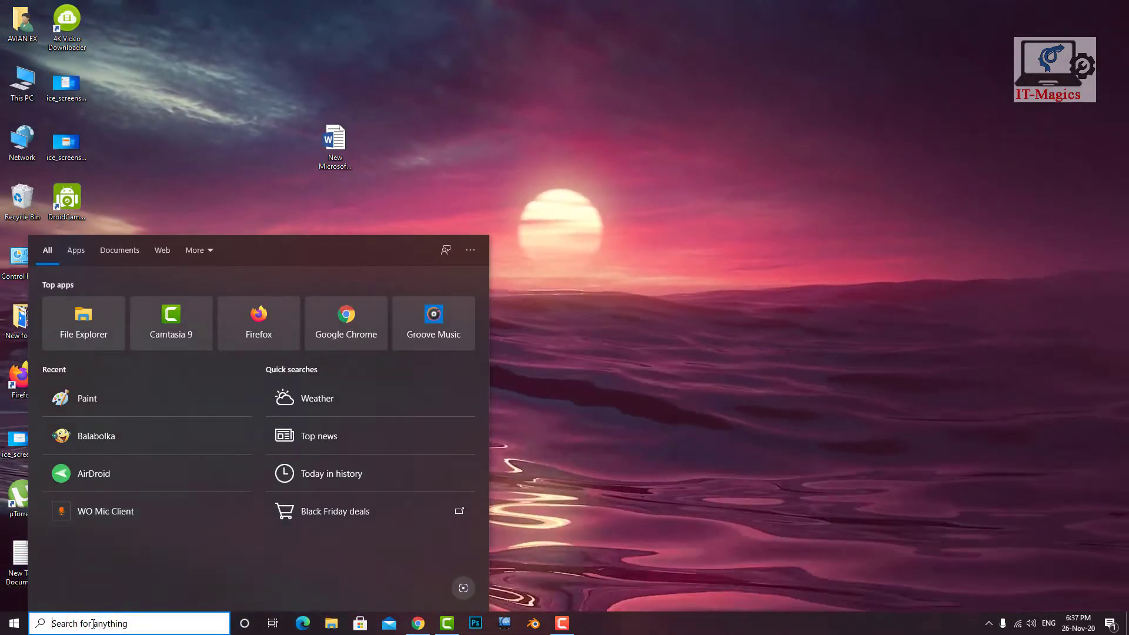
type("con")
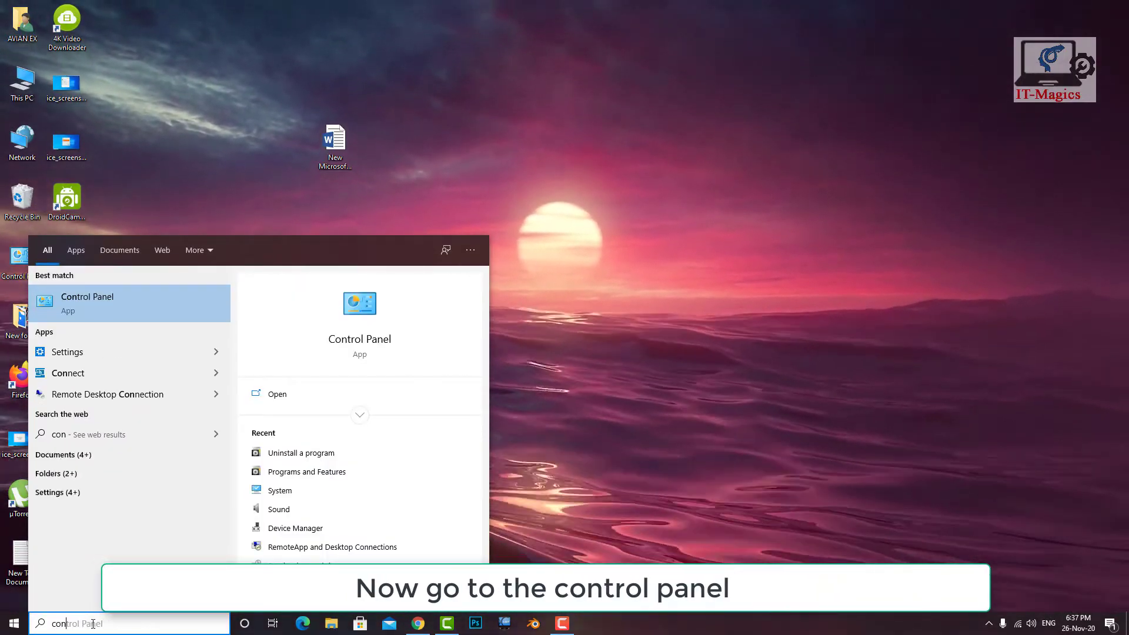
type("trol")
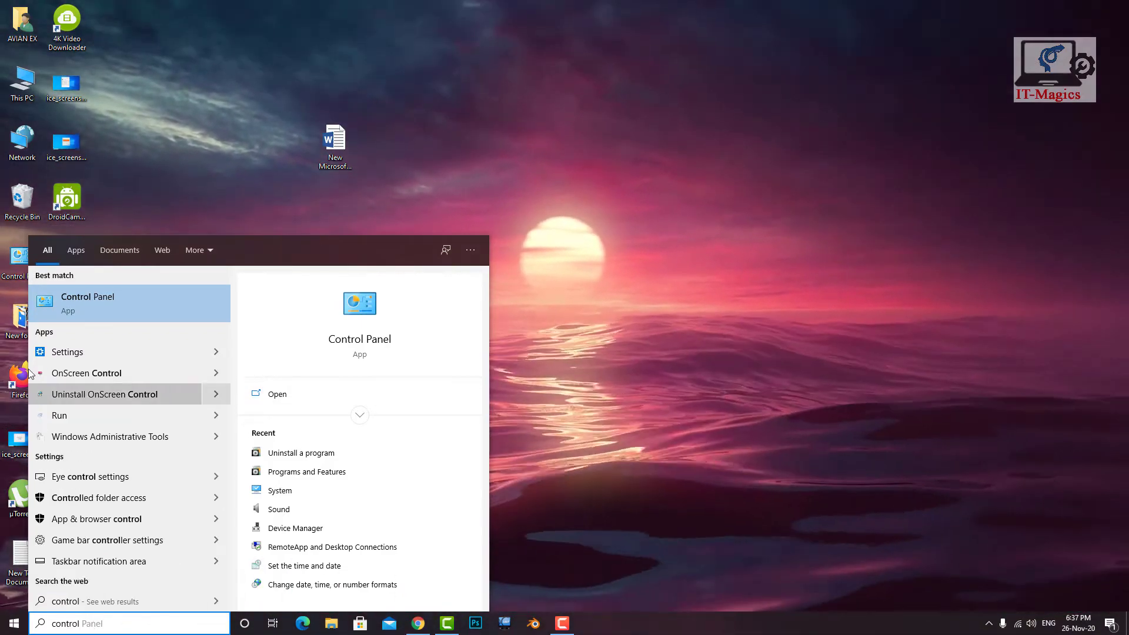
left_click(79, 310)
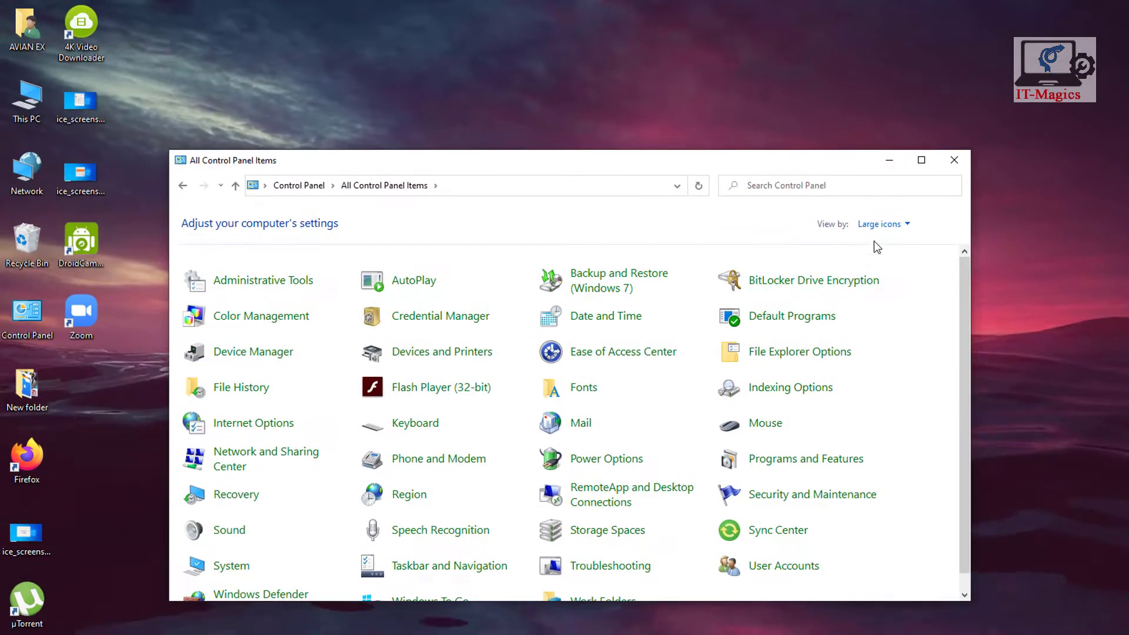
left_click(879, 225)
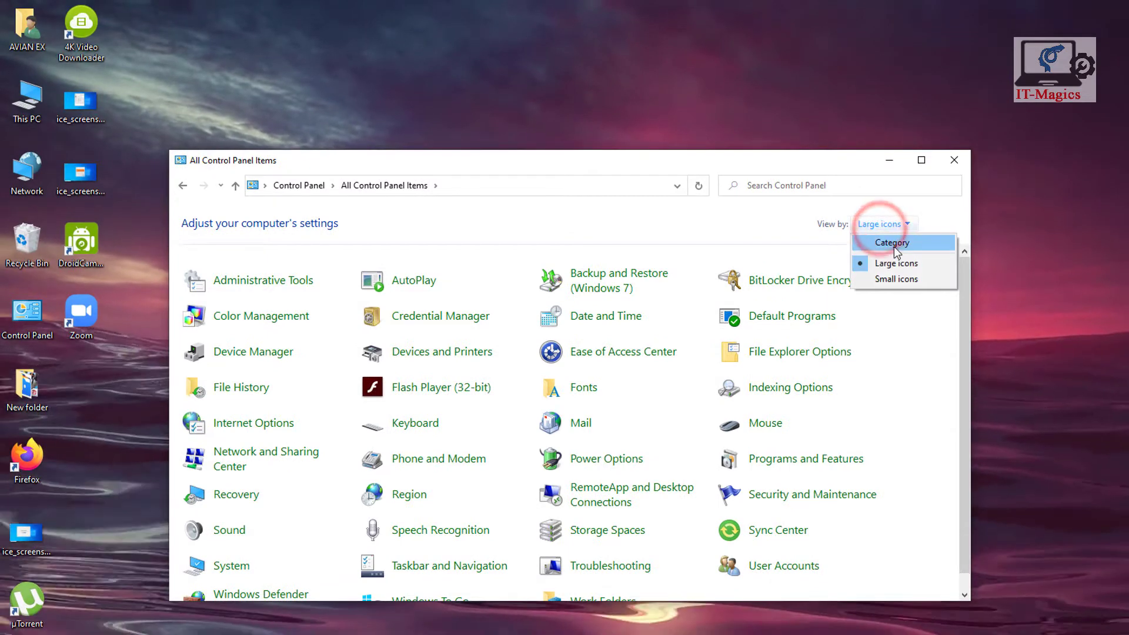
left_click(896, 245)
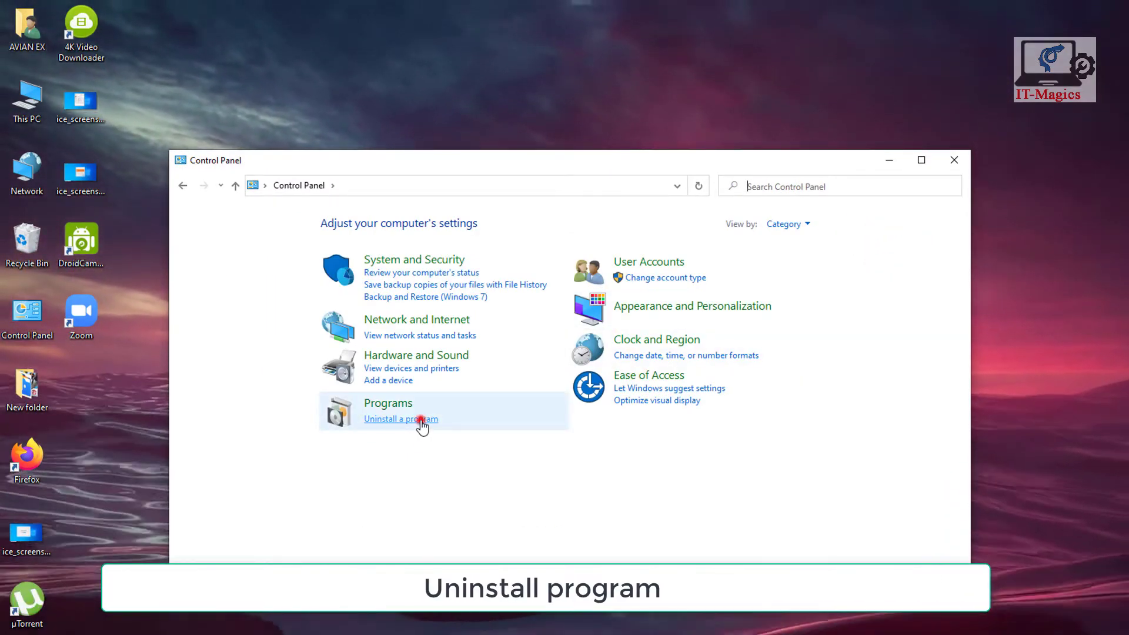
Step: In Uninstall a program, filter by 'office' and select Microsoft Office Professional Plus 2016
left_click(422, 420)
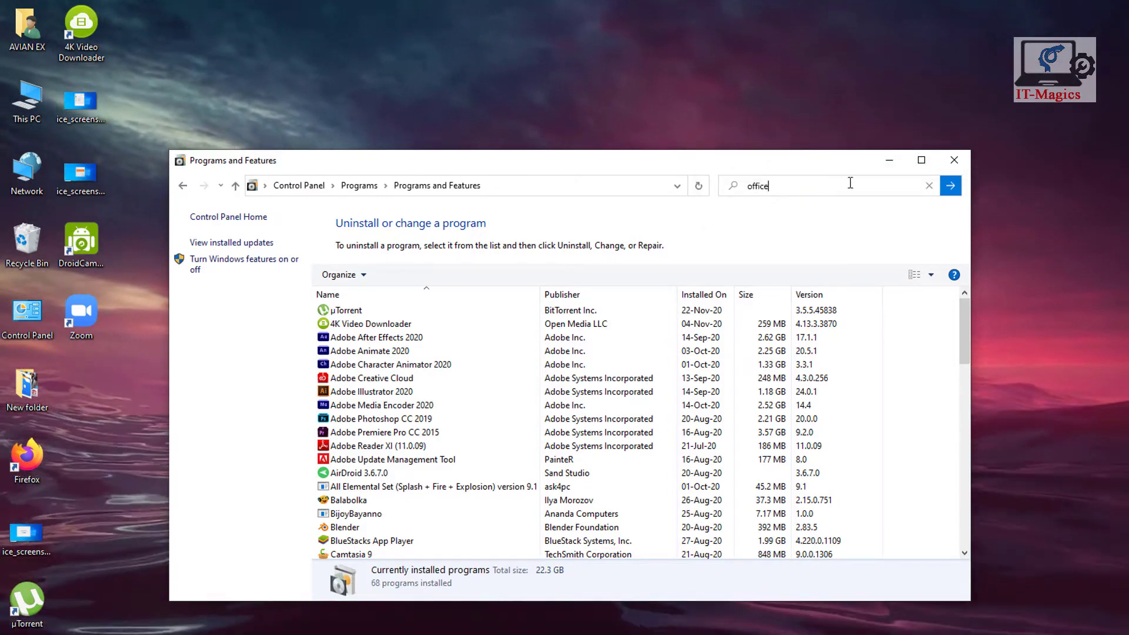
left_click(951, 185)
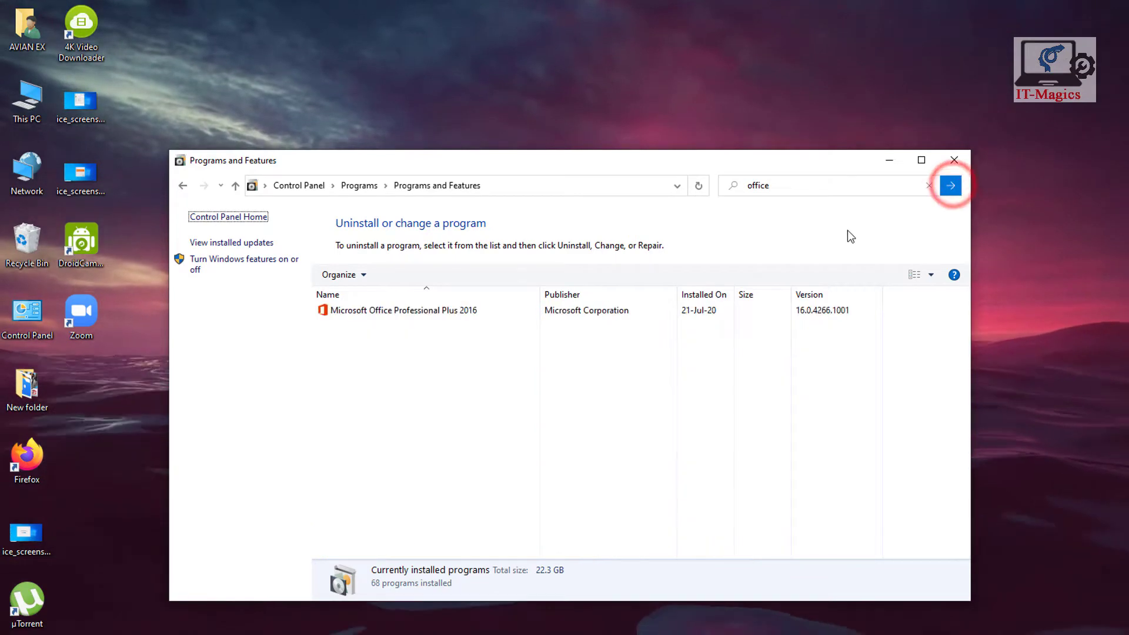
left_click(388, 315)
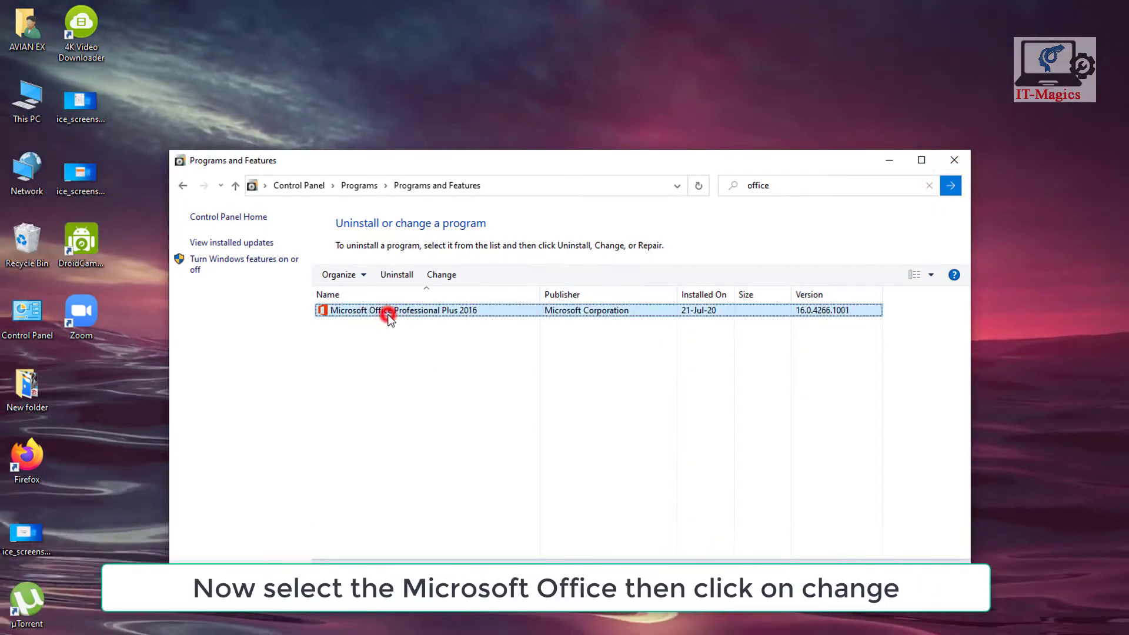
Step: Choose Change, then run the Repair option for Office Professional Plus 2016
left_click(445, 276)
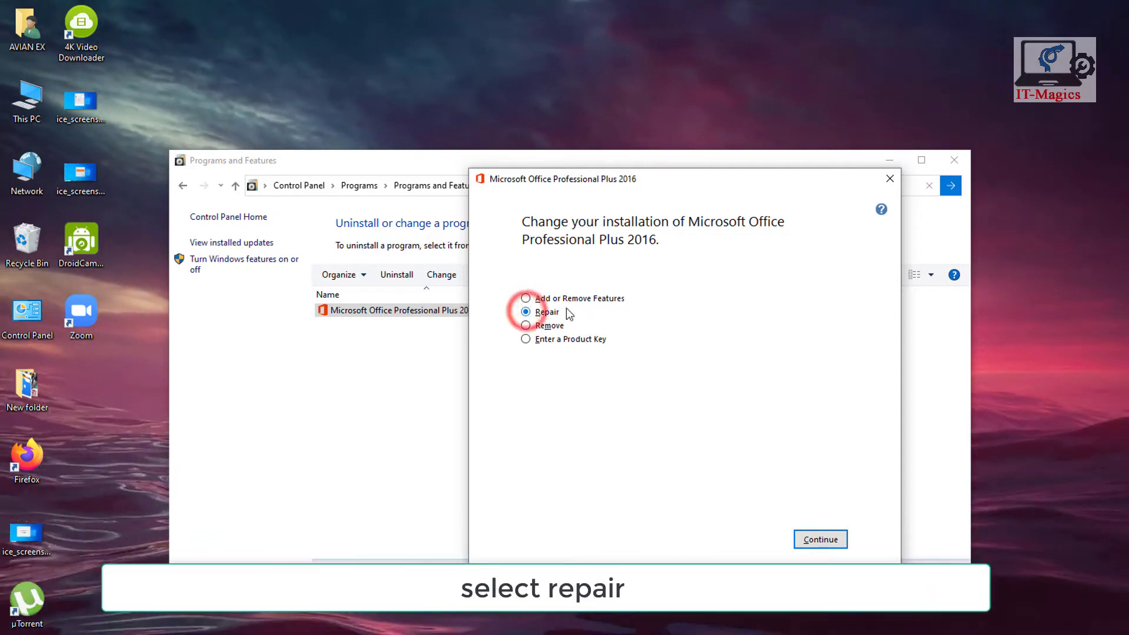
left_click(821, 540)
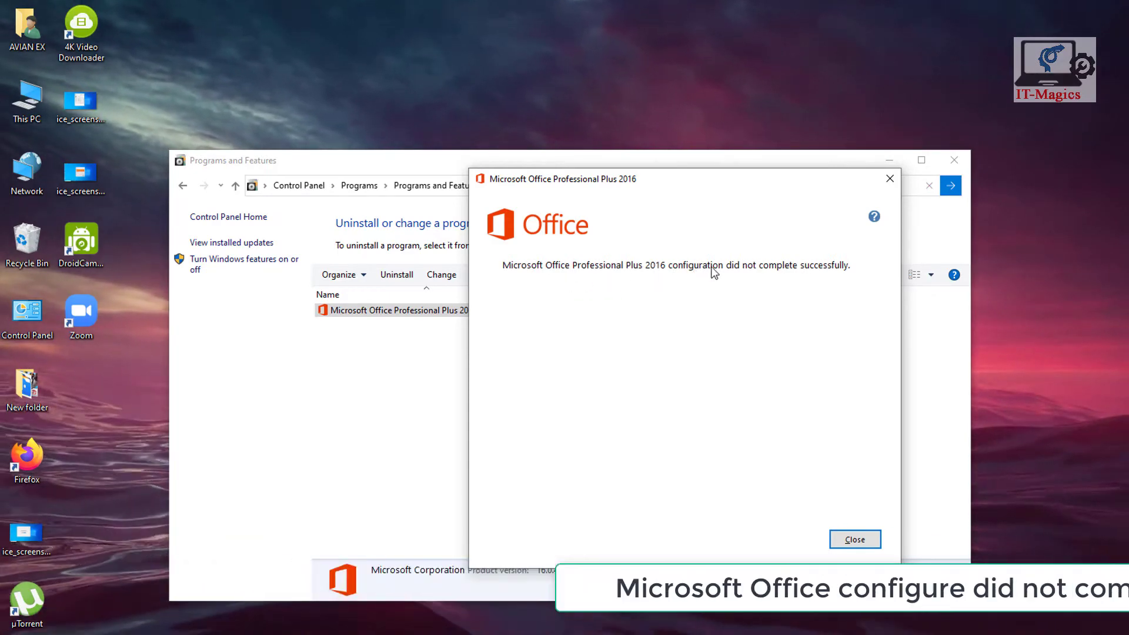
Step: Close the repair result dialog and accept rebooting the computer now
left_click(857, 540)
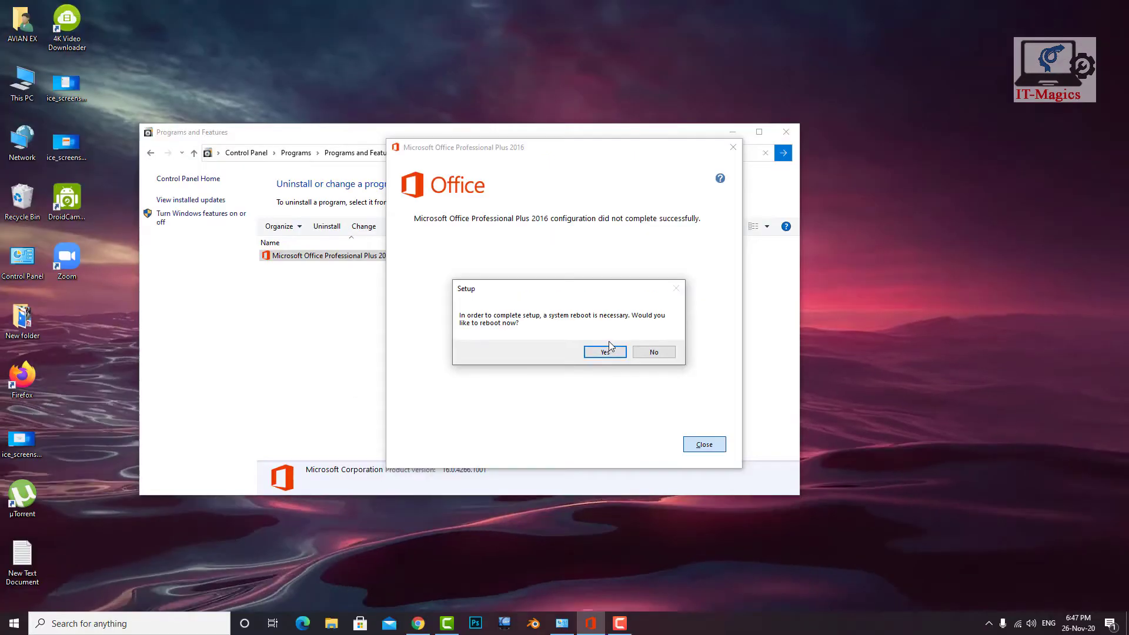
left_click(616, 357)
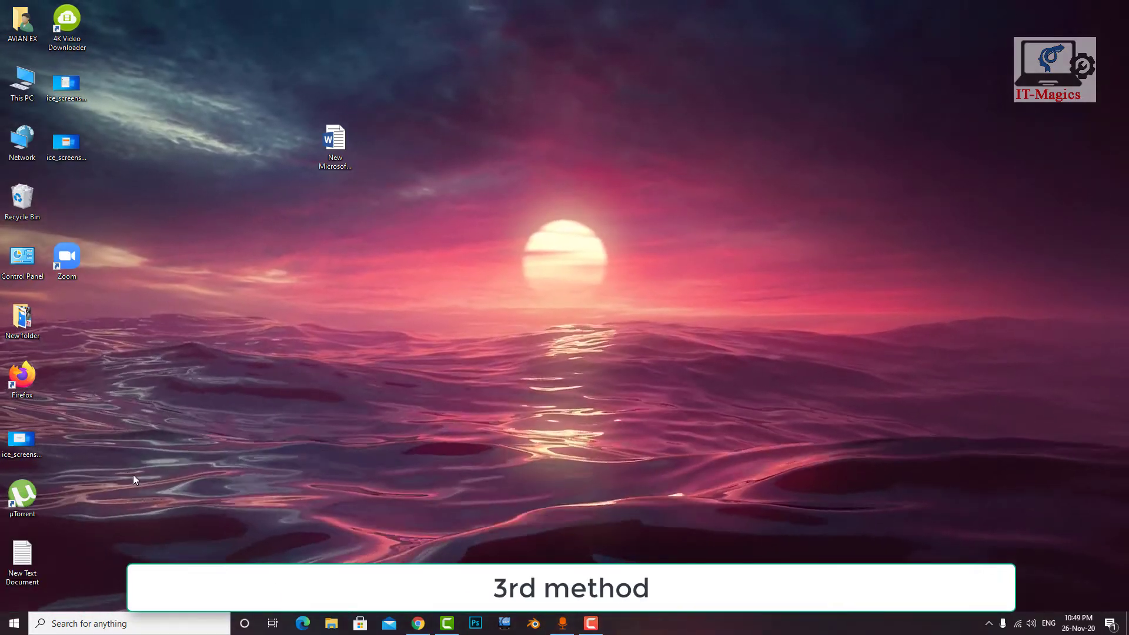
Step: Start Word in safe mode with 'winword.exe /a' from the Run box and go to its File pages
right_click(14, 623)
left_click(52, 567)
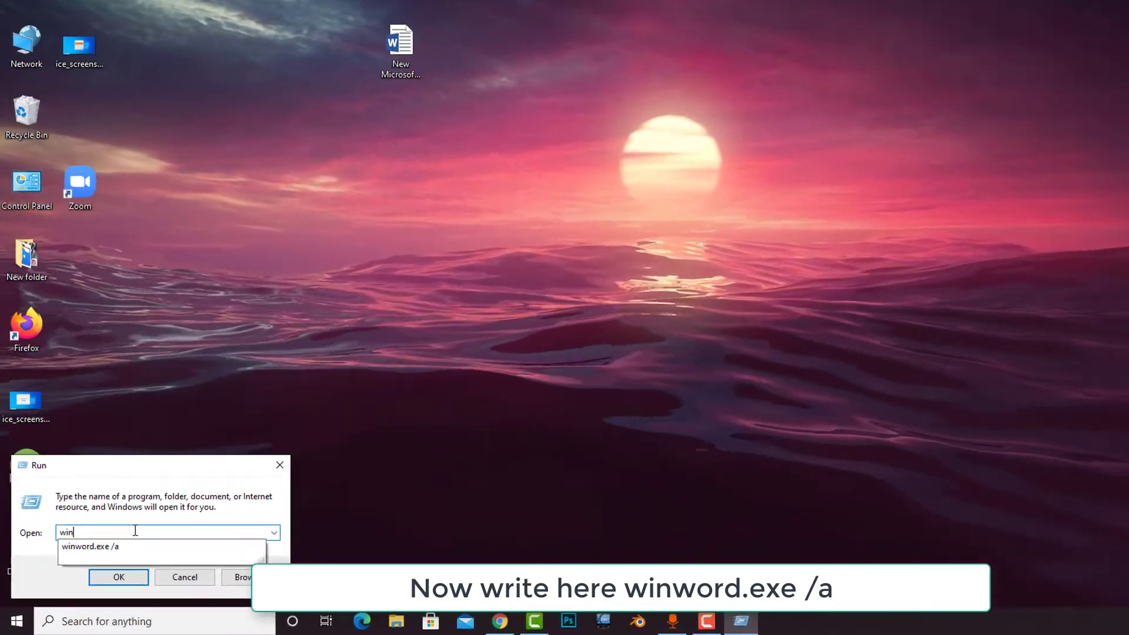
type("w")
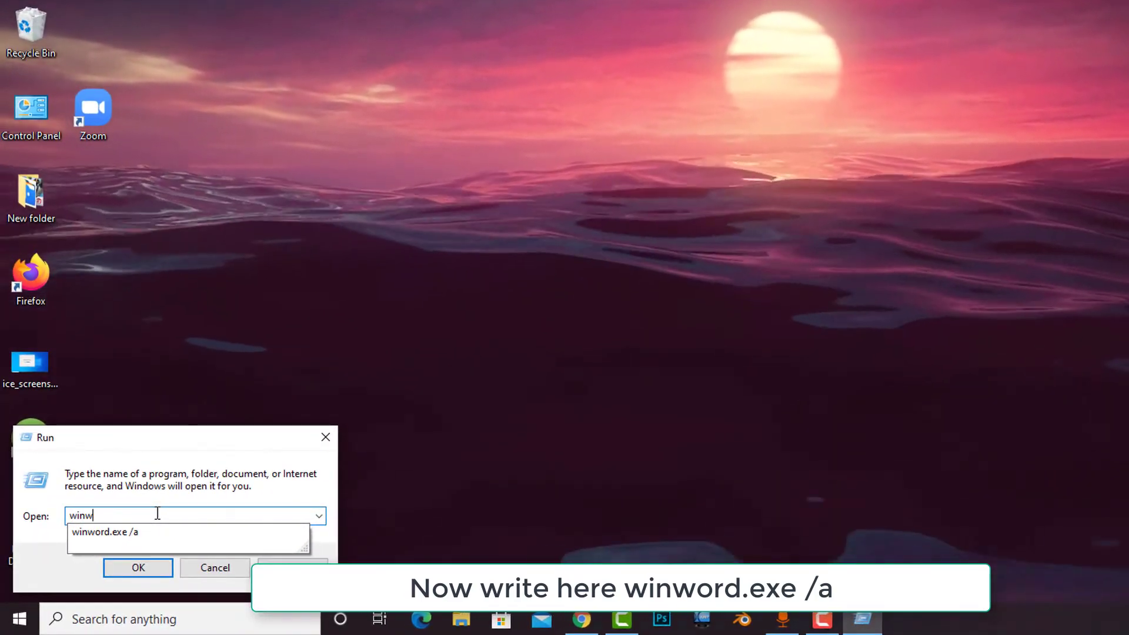
type("ord")
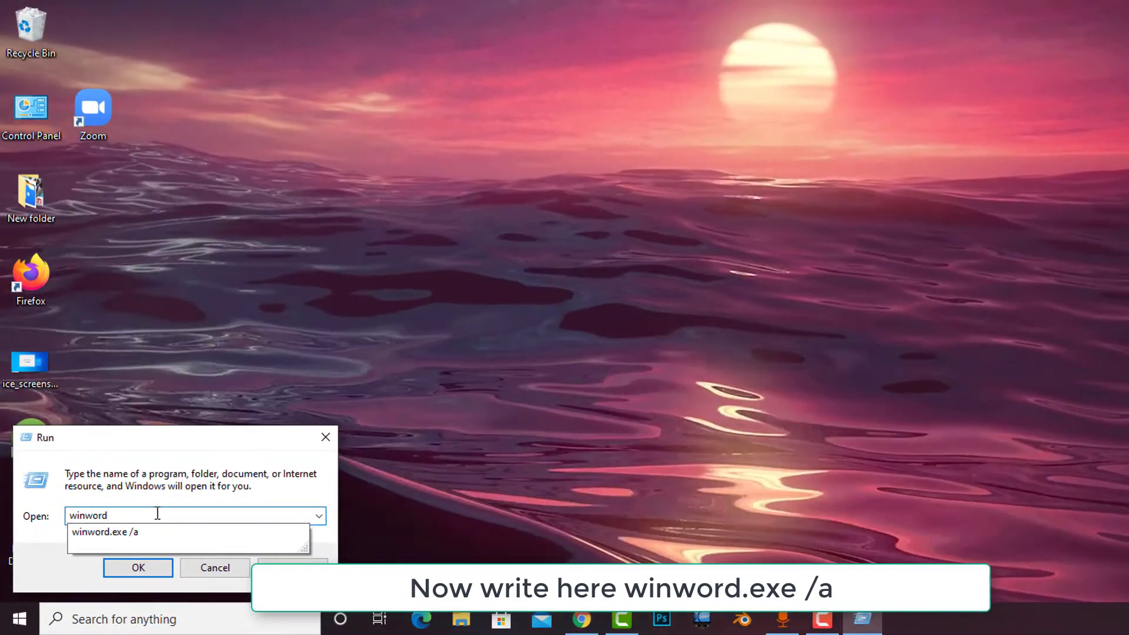
type(".ex")
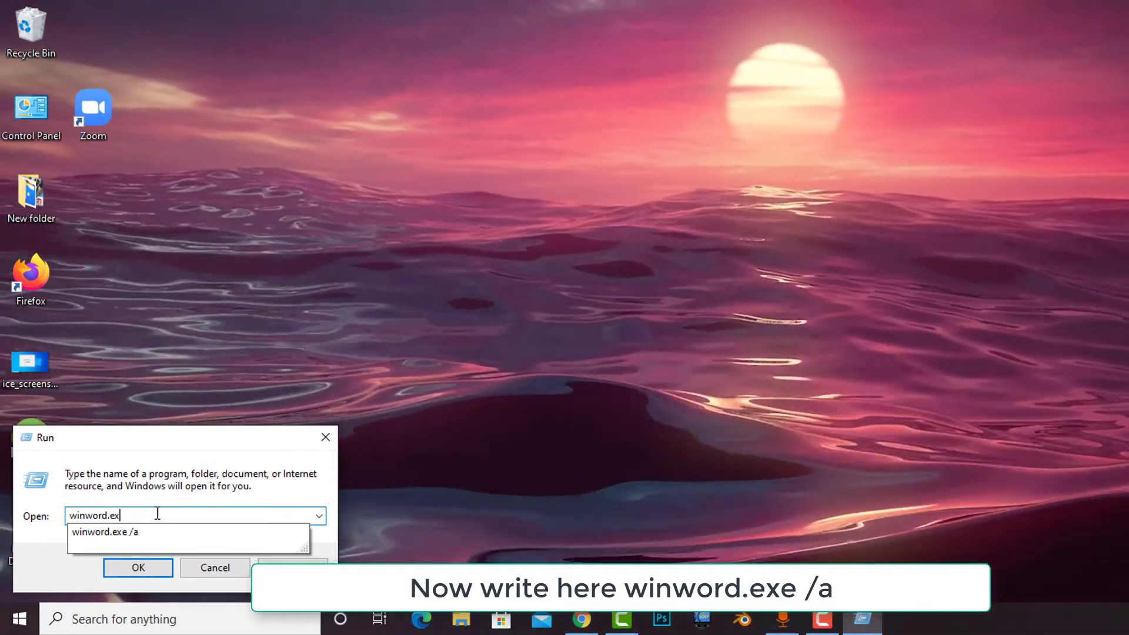
type("e")
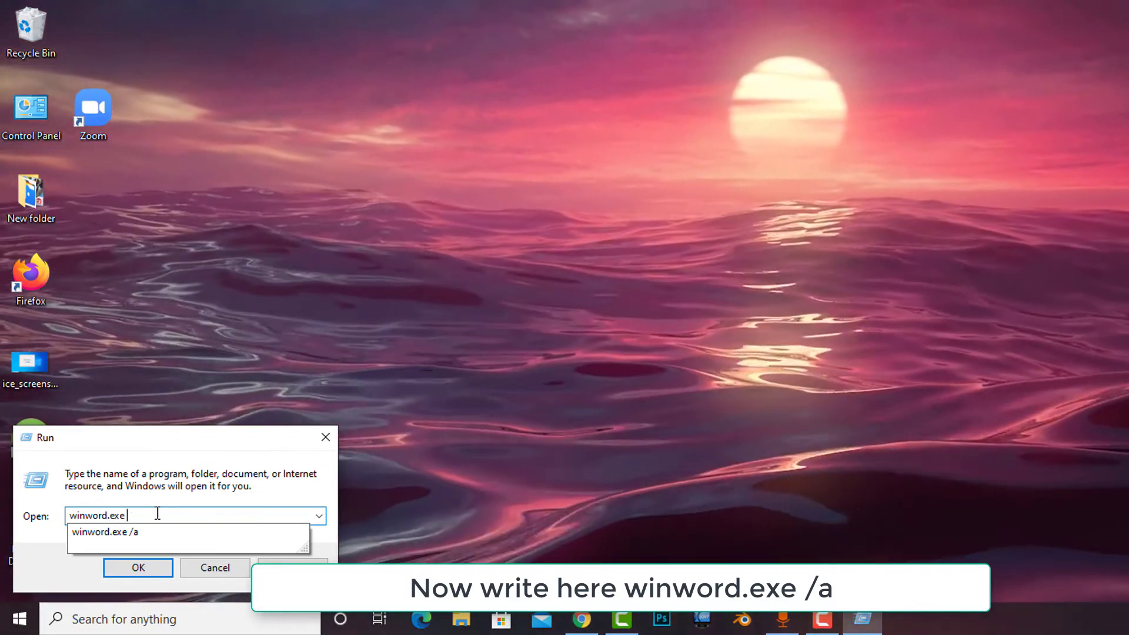
type(" /")
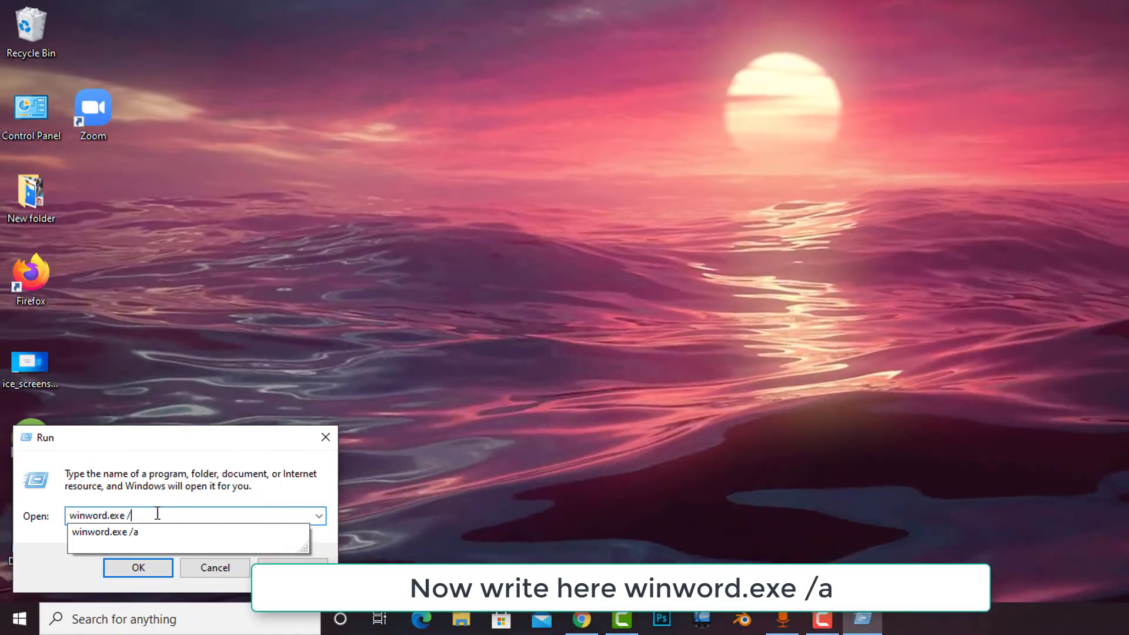
type("a")
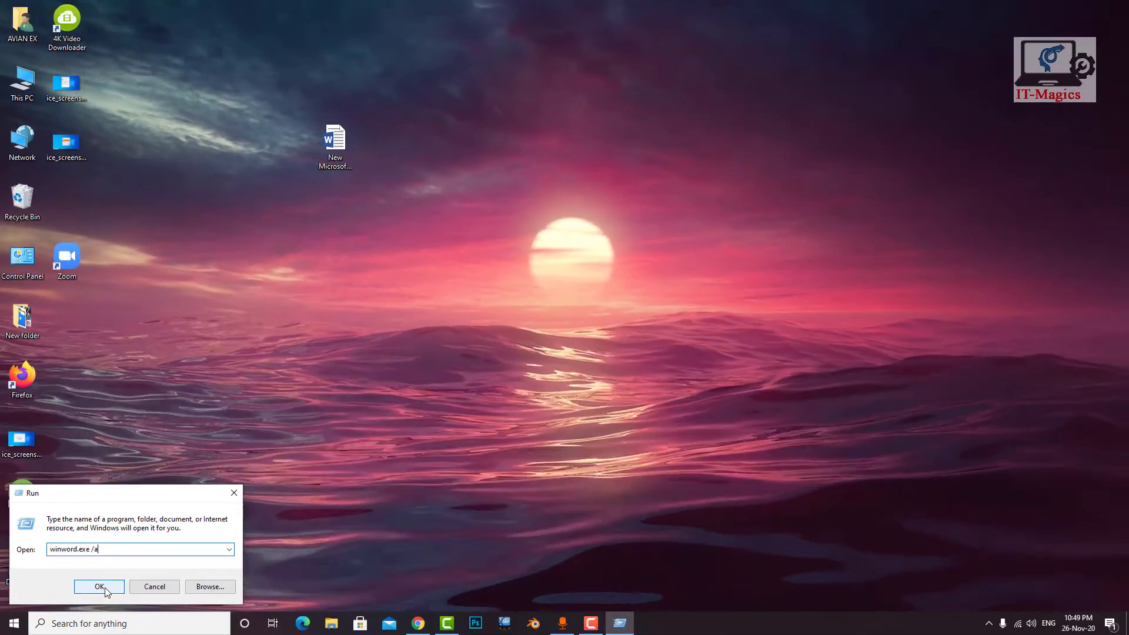
left_click(138, 568)
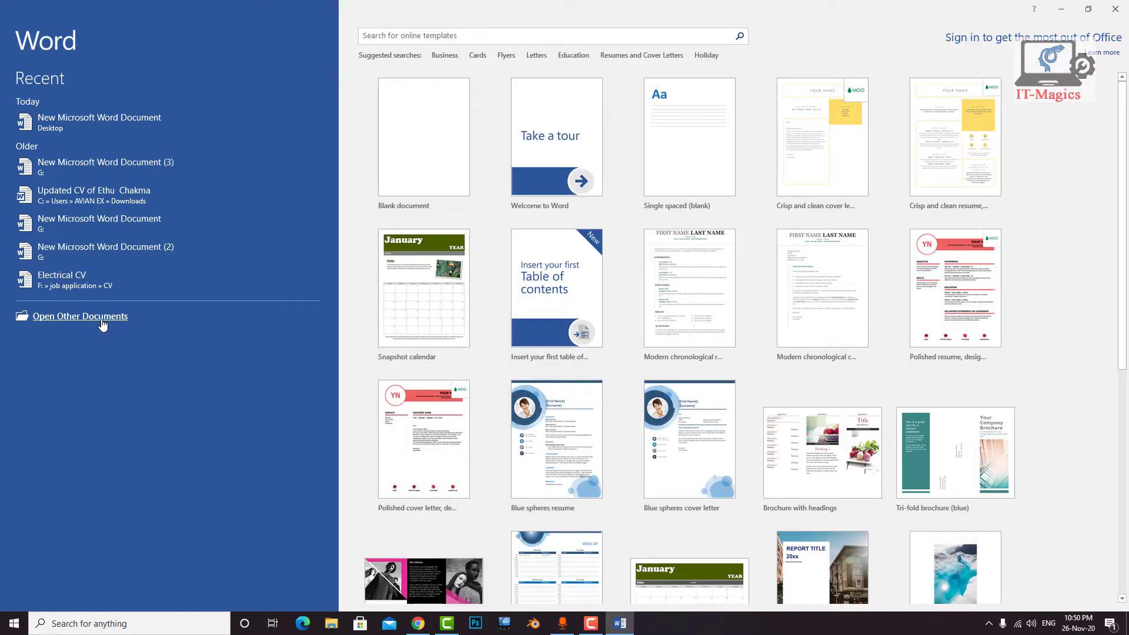
left_click(102, 318)
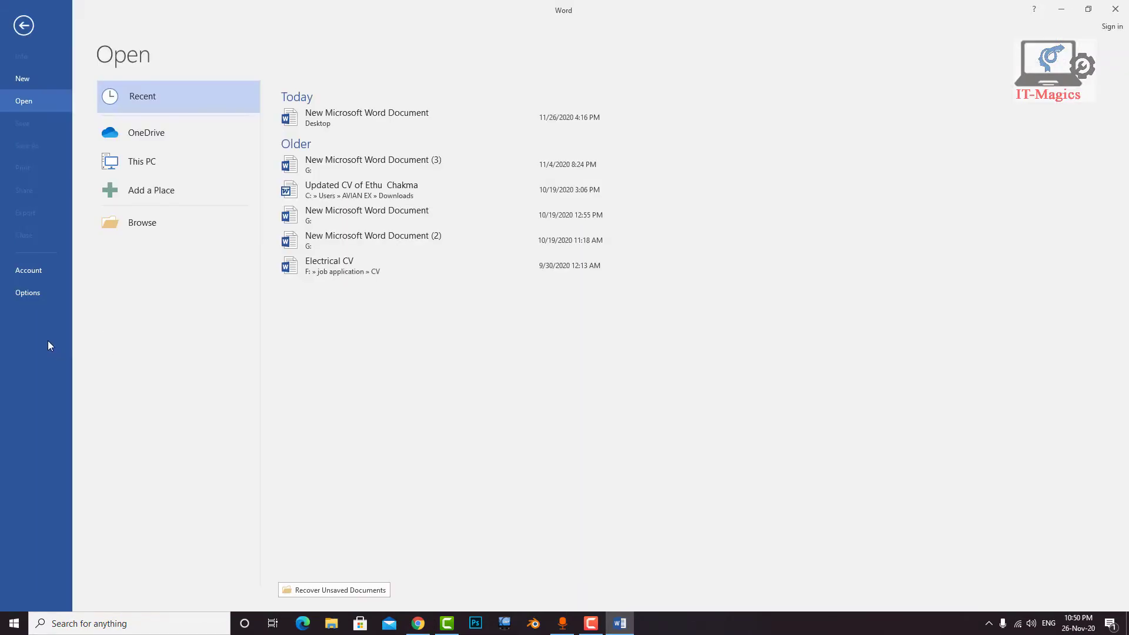
Step: Open Word Options on the Add-ins page with COM Add-ins selected in the Manage list
left_click(27, 294)
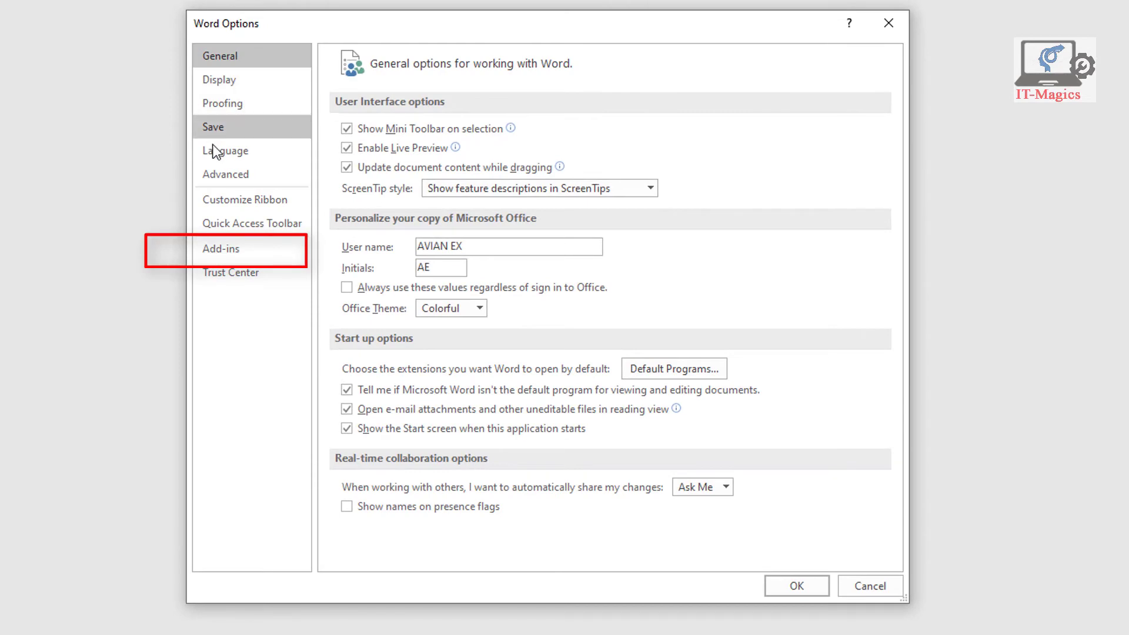
left_click(221, 249)
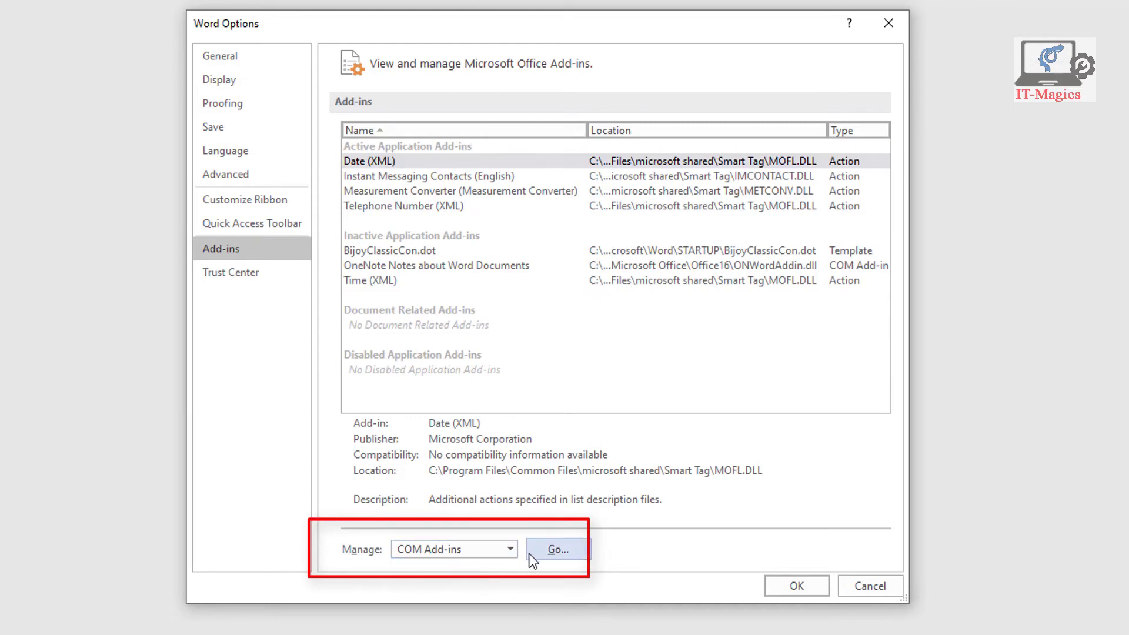
left_click(512, 550)
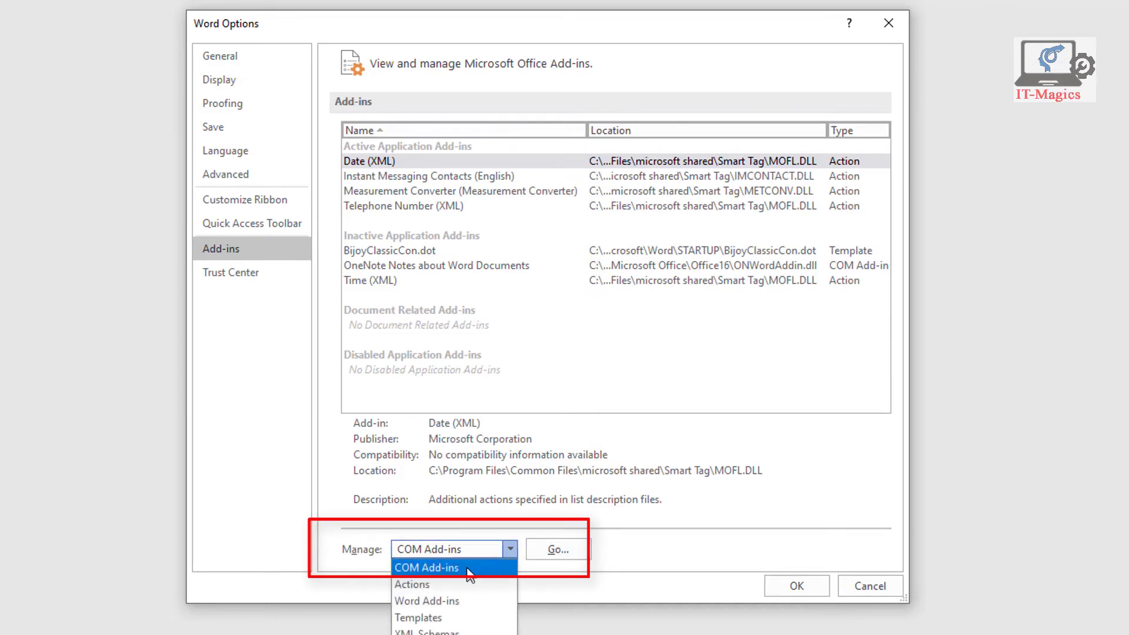
left_click(476, 568)
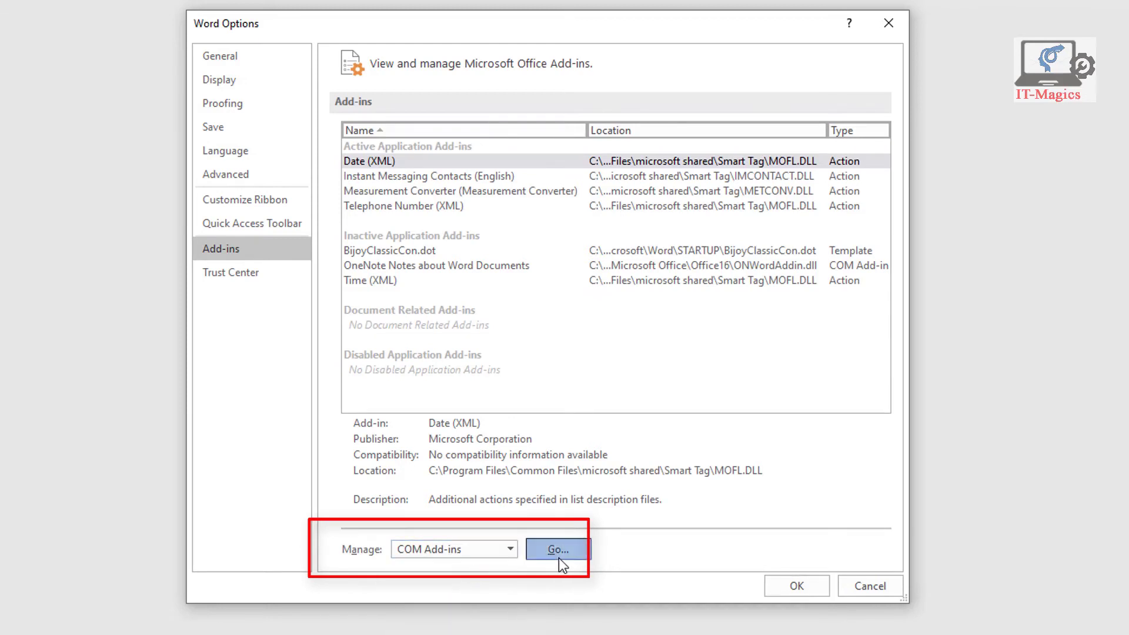
Step: Disable the OneNote Notes about Word Documents COM add-in, confirm it, and close Word
left_click(559, 550)
left_click(296, 238)
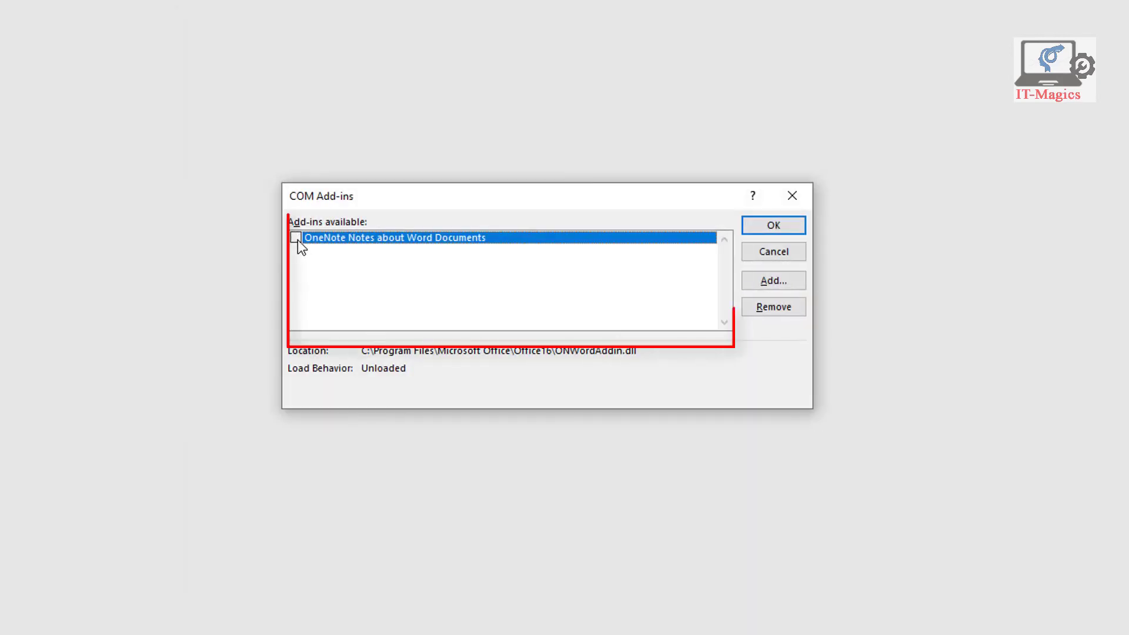
left_click(785, 231)
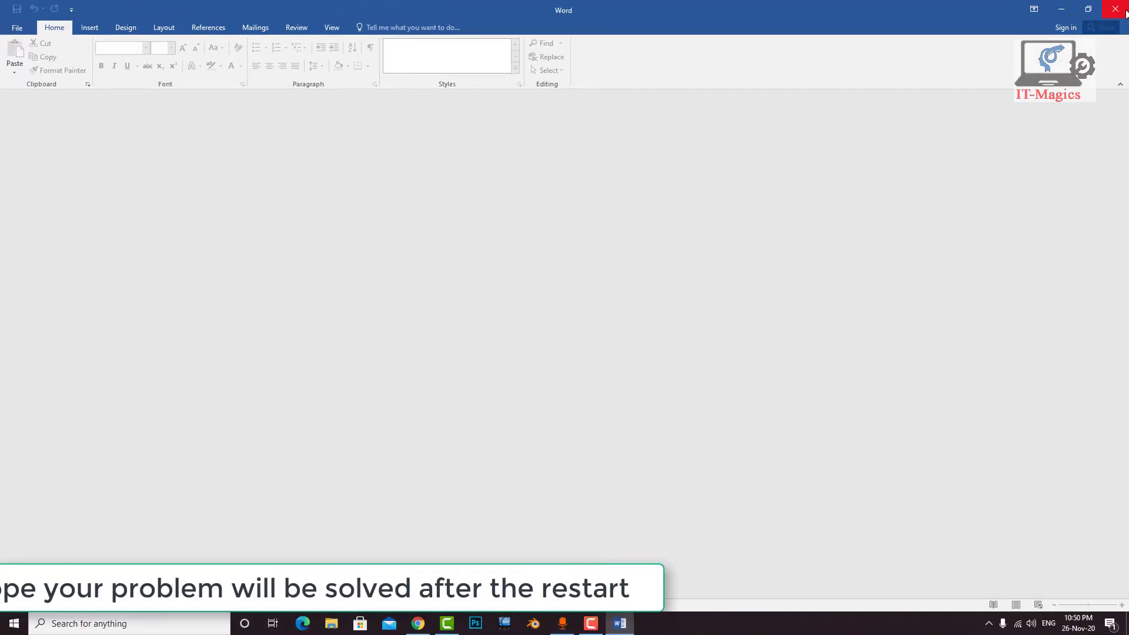
left_click(1125, 10)
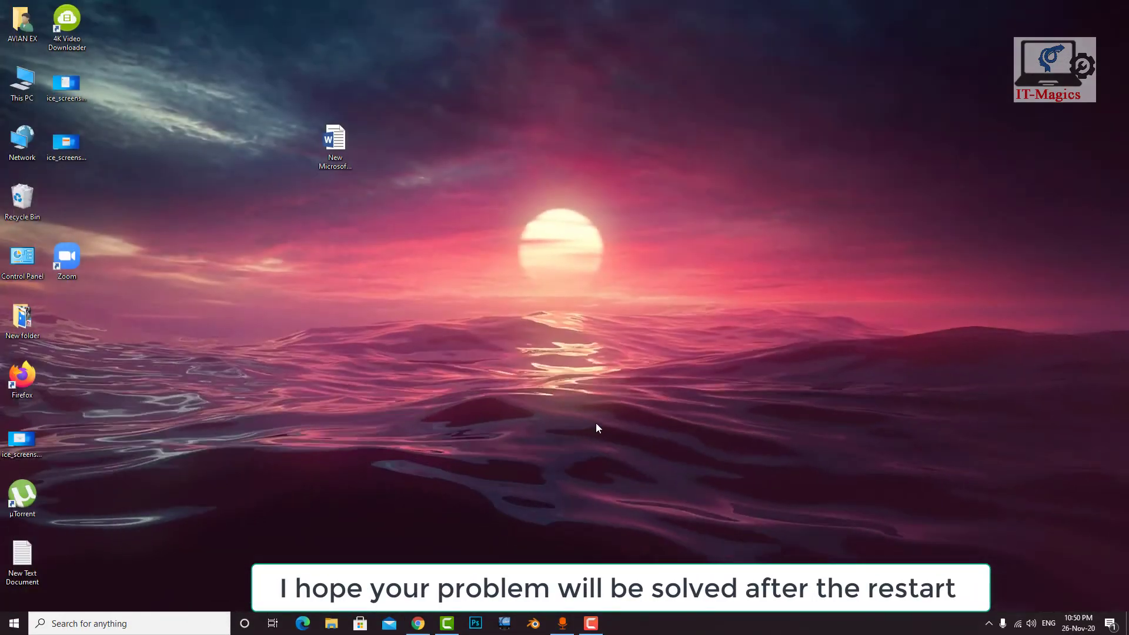